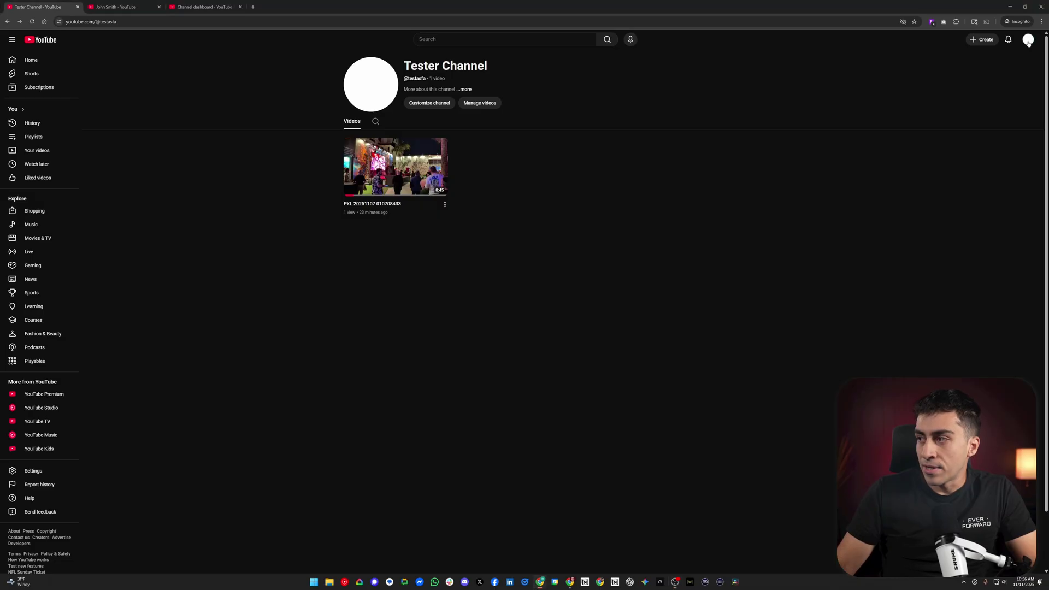
# Examine the account switcher for the signed-in account, its channel and the other available account.
pyautogui.click(1029, 42)
pyautogui.click(993, 103)
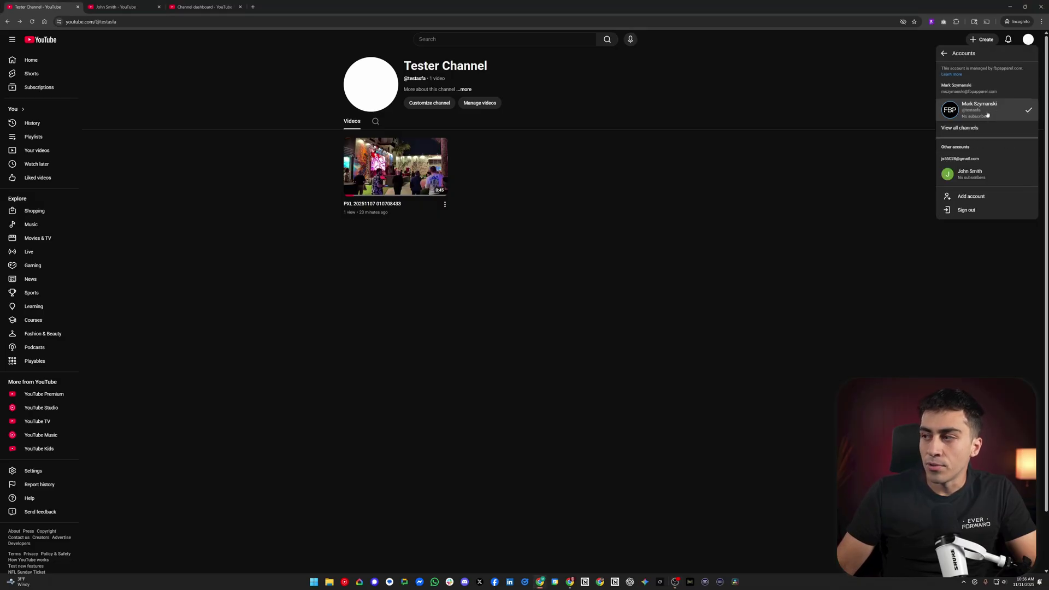
pyautogui.moveTo(998, 92); pyautogui.dragTo(970, 92)
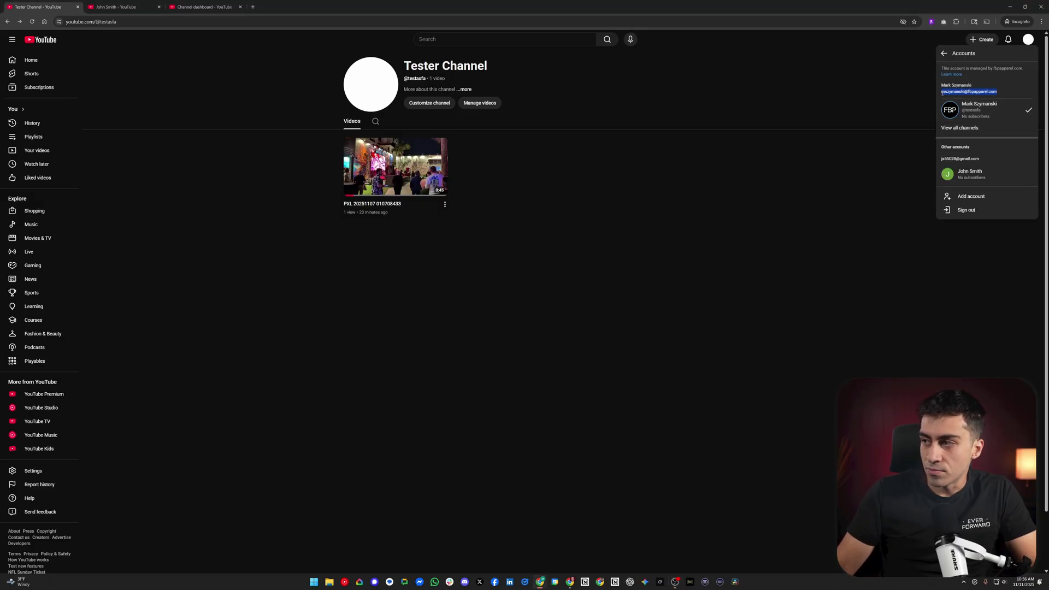
pyautogui.click(987, 93)
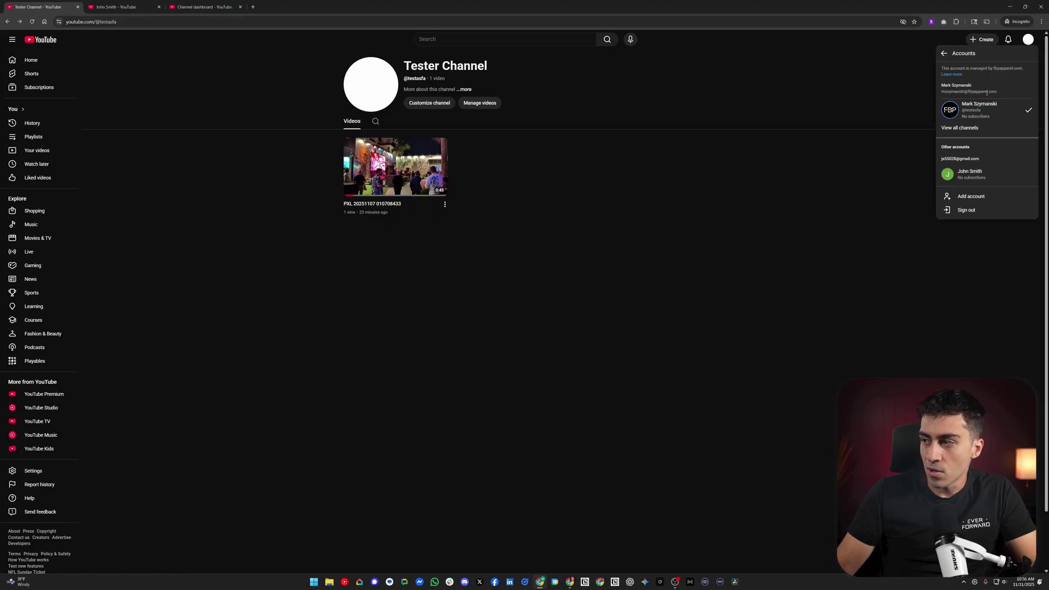
pyautogui.moveTo(981, 162); pyautogui.dragTo(945, 160)
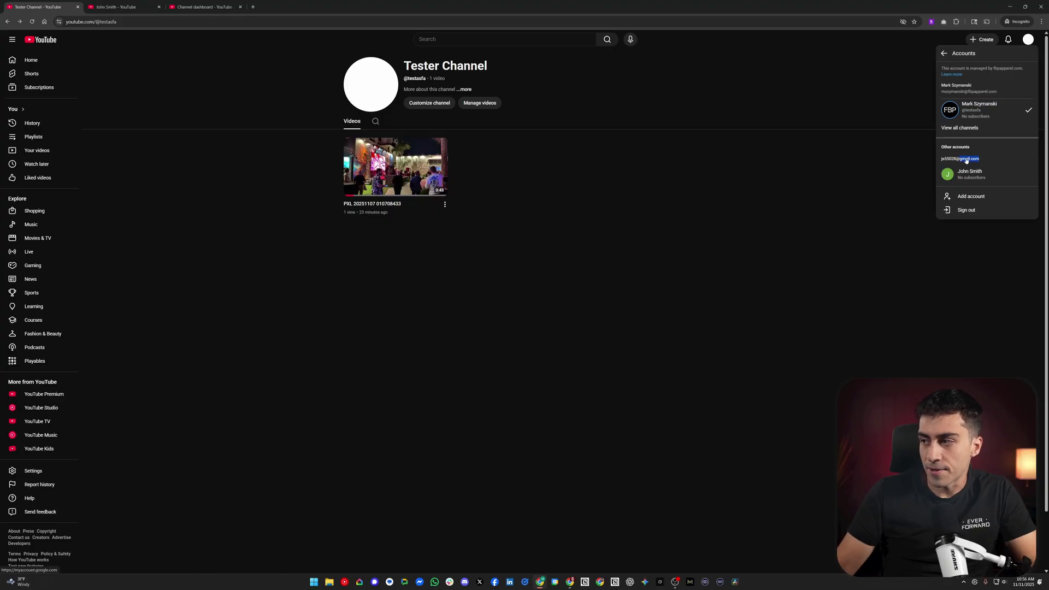
pyautogui.click(978, 92)
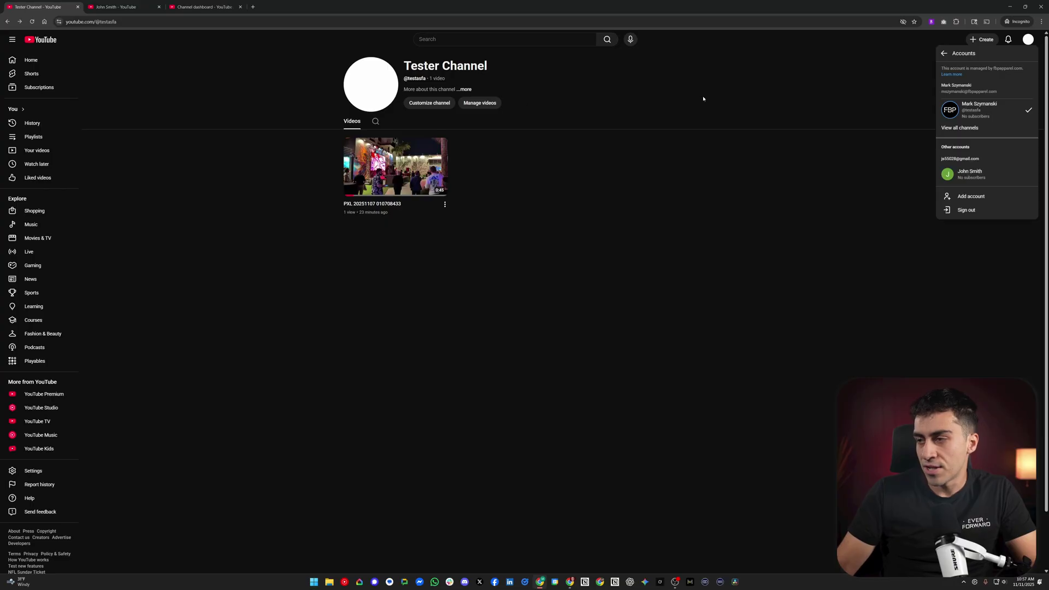
pyautogui.click(775, 108)
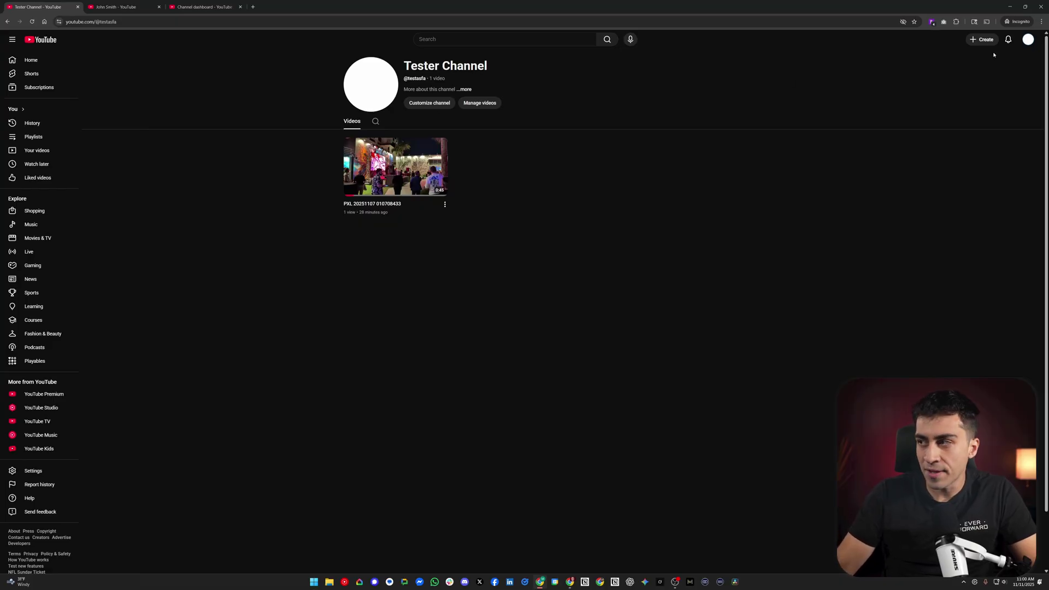
# Open the Permissions section of Tester Channel's settings in YouTube Studio.
pyautogui.click(1029, 40)
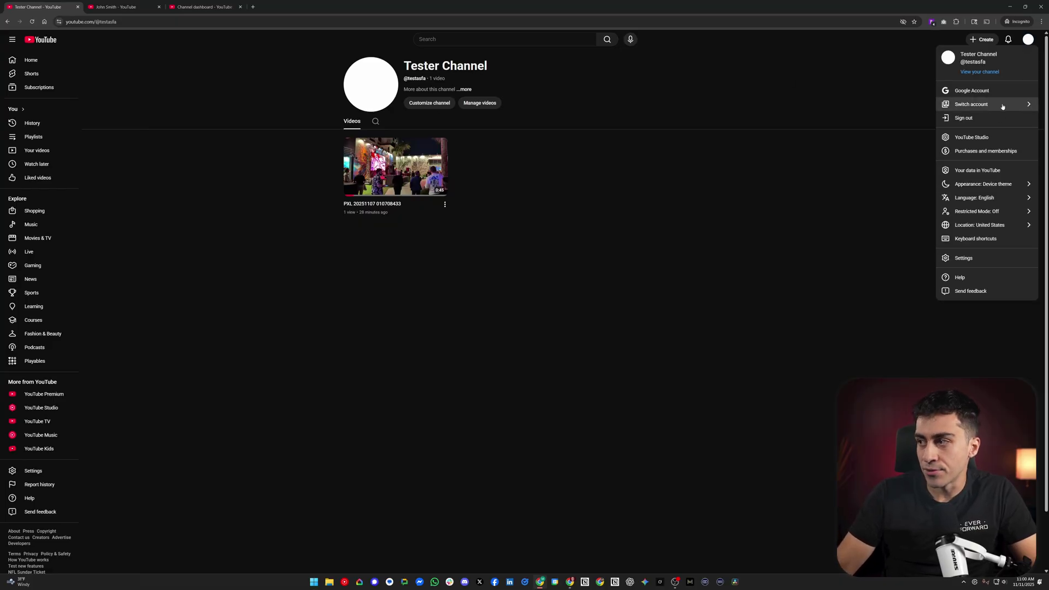
pyautogui.click(978, 141)
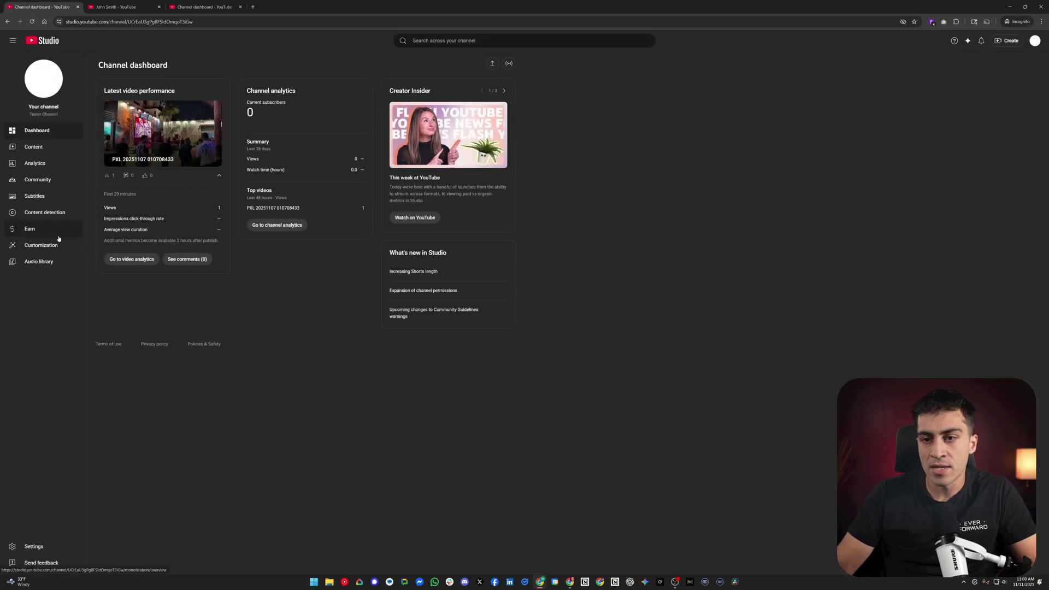
pyautogui.click(33, 546)
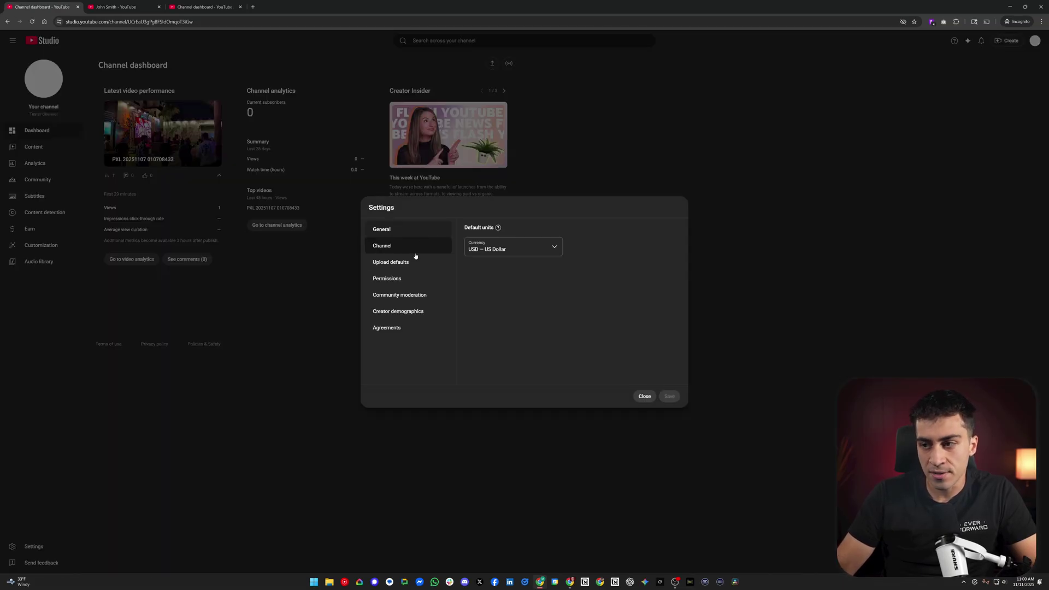
pyautogui.click(412, 284)
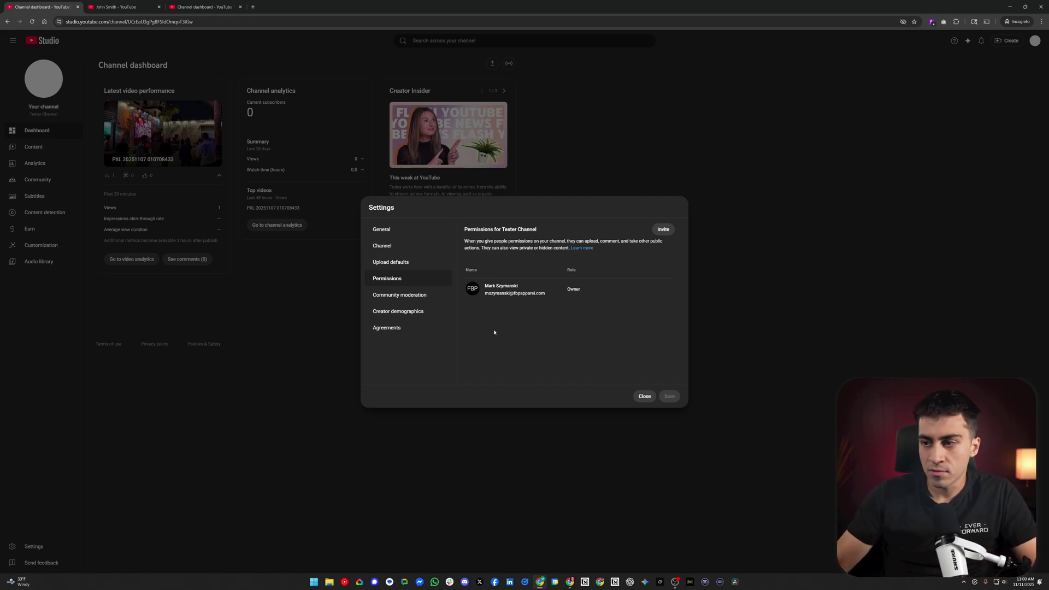
# Review the access levels for inviting a user, try Manager without sending the invitation, and examine the Owner role's description.
pyautogui.click(664, 231)
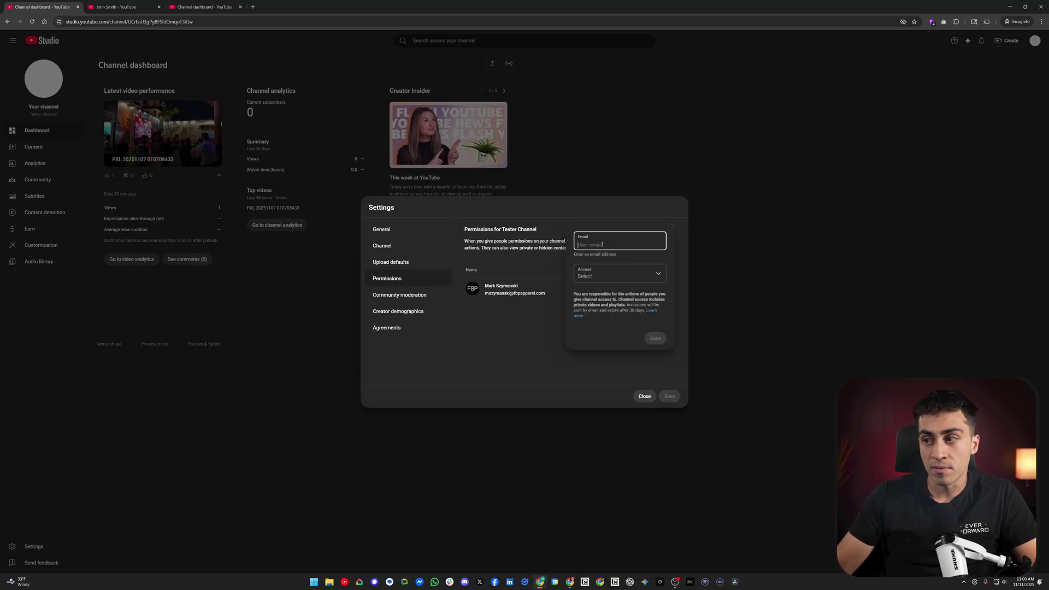
pyautogui.click(604, 274)
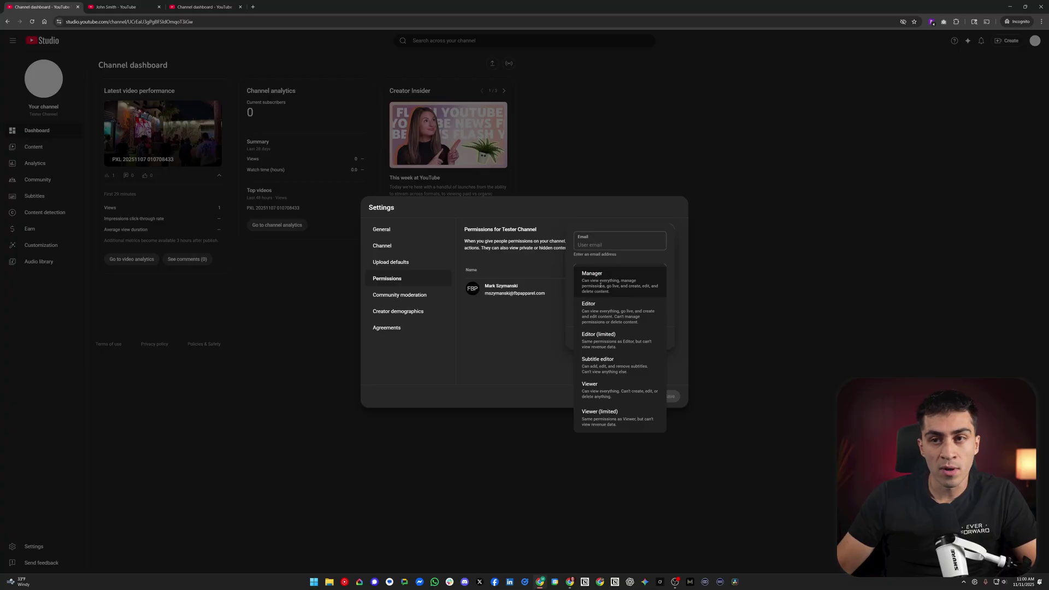
pyautogui.click(600, 286)
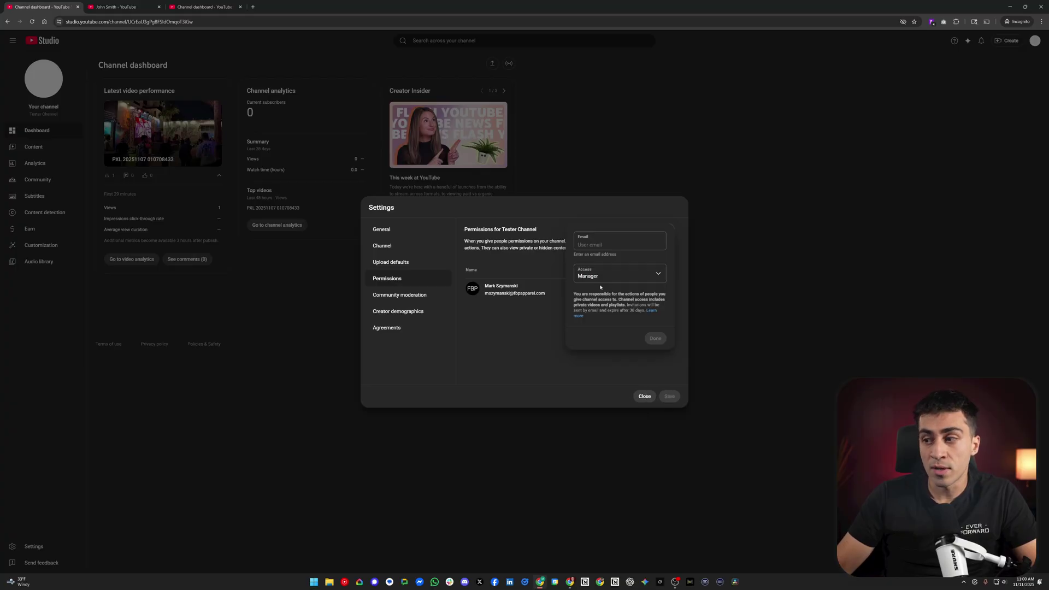
pyautogui.click(545, 324)
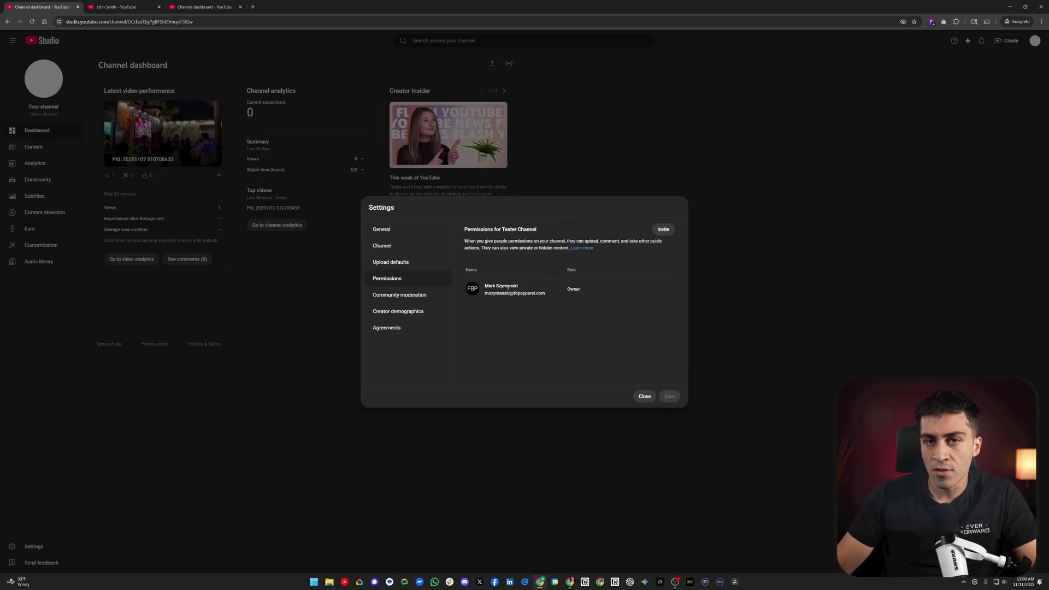
pyautogui.moveTo(576, 290)
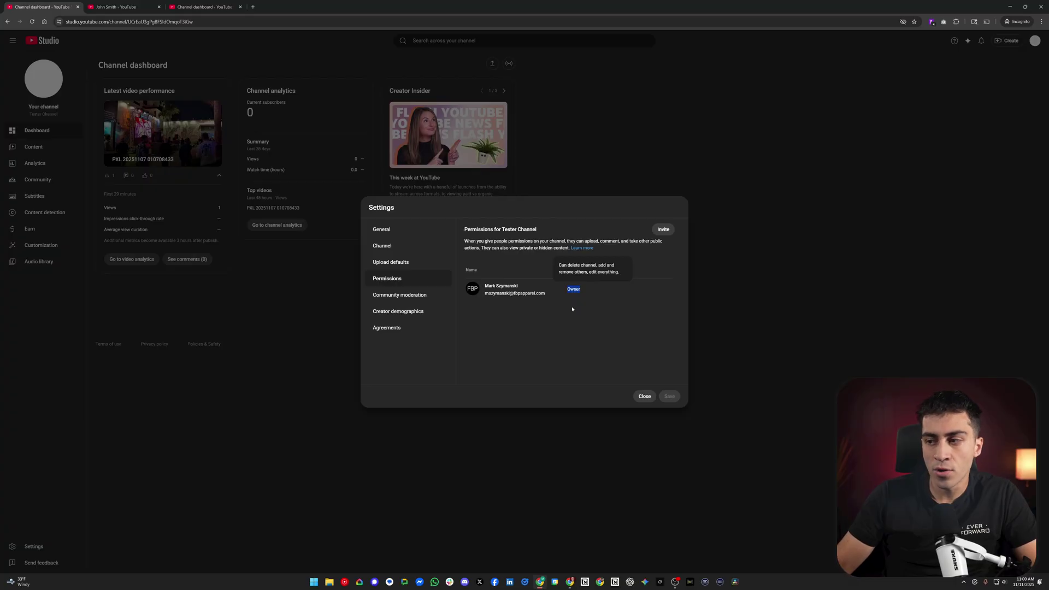
pyautogui.click(565, 324)
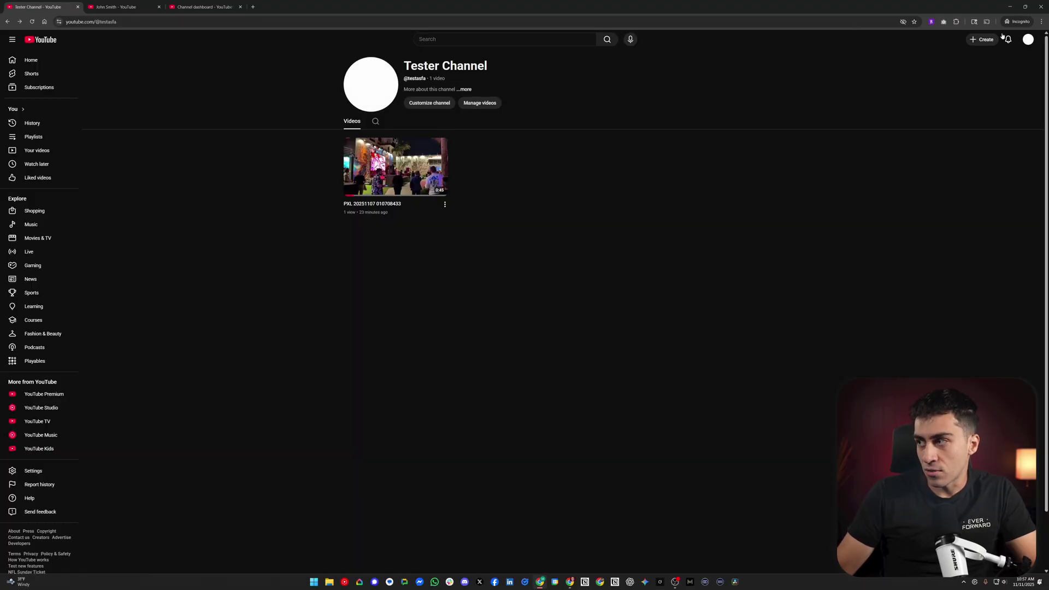
# Go to YouTube's advanced account settings and open the page for moving Tester Channel to a brand account.
pyautogui.click(1028, 39)
pyautogui.click(968, 256)
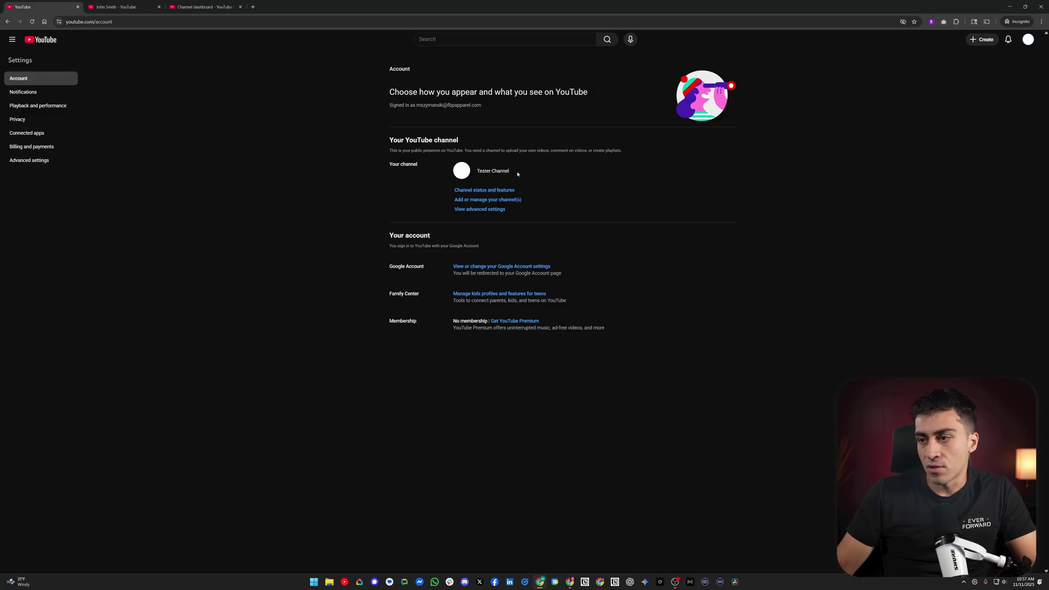
pyautogui.click(28, 162)
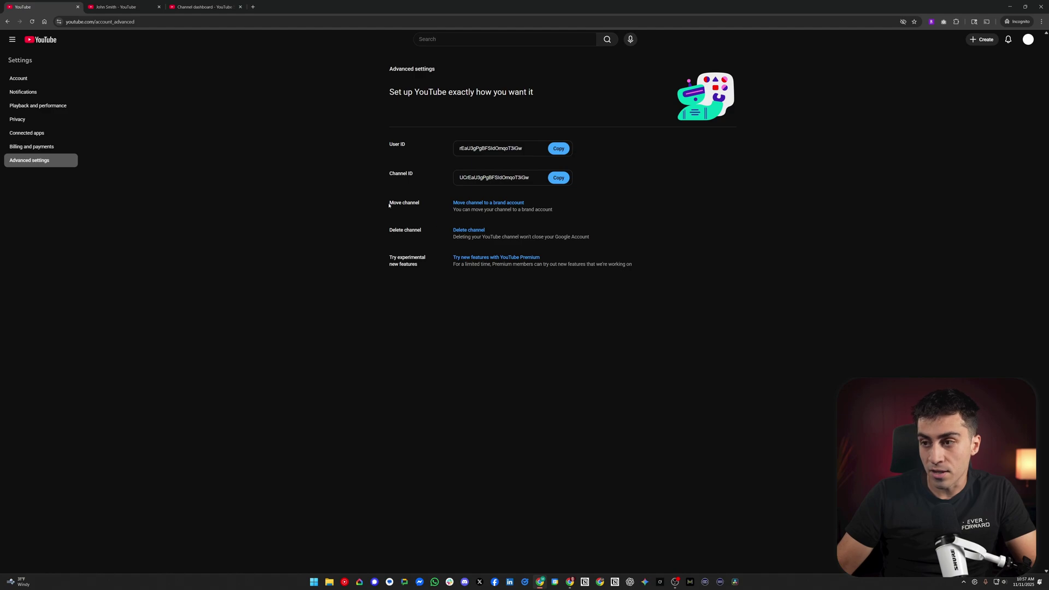
pyautogui.moveTo(389, 205); pyautogui.dragTo(433, 209)
pyautogui.click(431, 209)
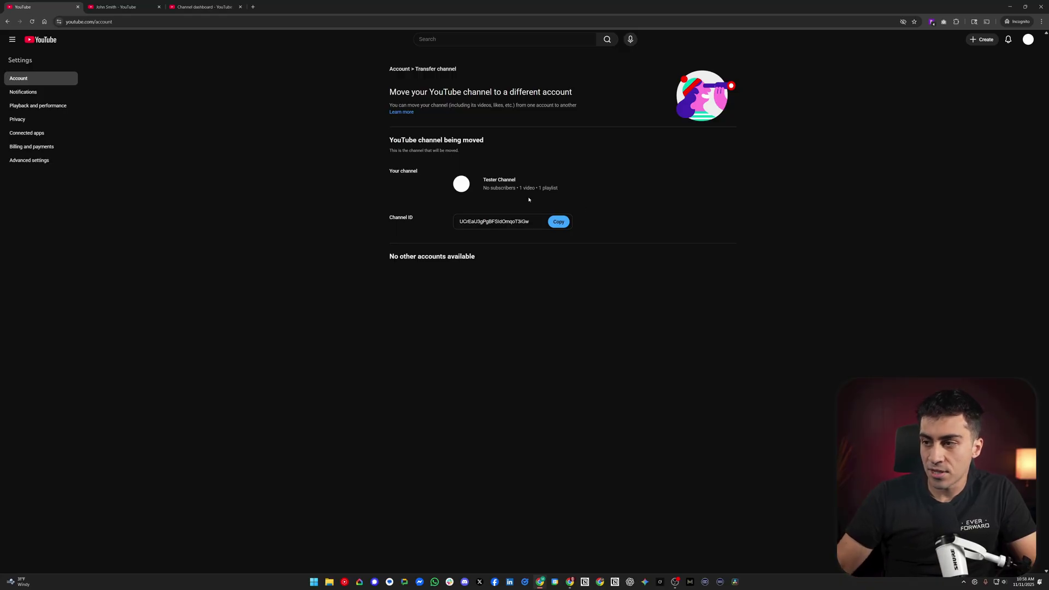
# Copy the ID of the channel being moved and check whether any destination accounts are available.
pyautogui.click(559, 222)
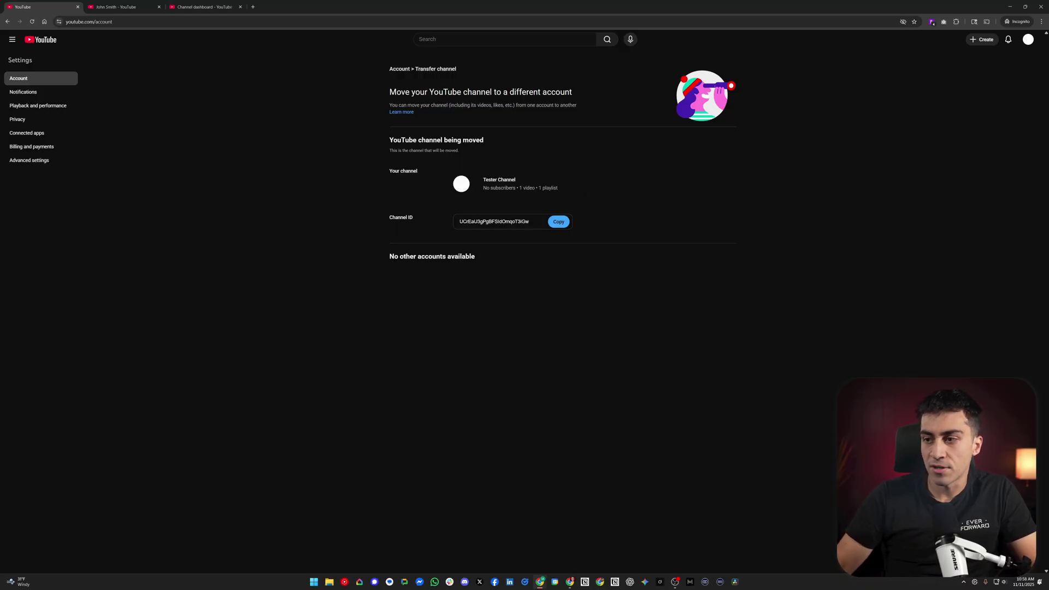
pyautogui.tripleClick(488, 262)
pyautogui.moveTo(486, 262); pyautogui.dragTo(388, 257)
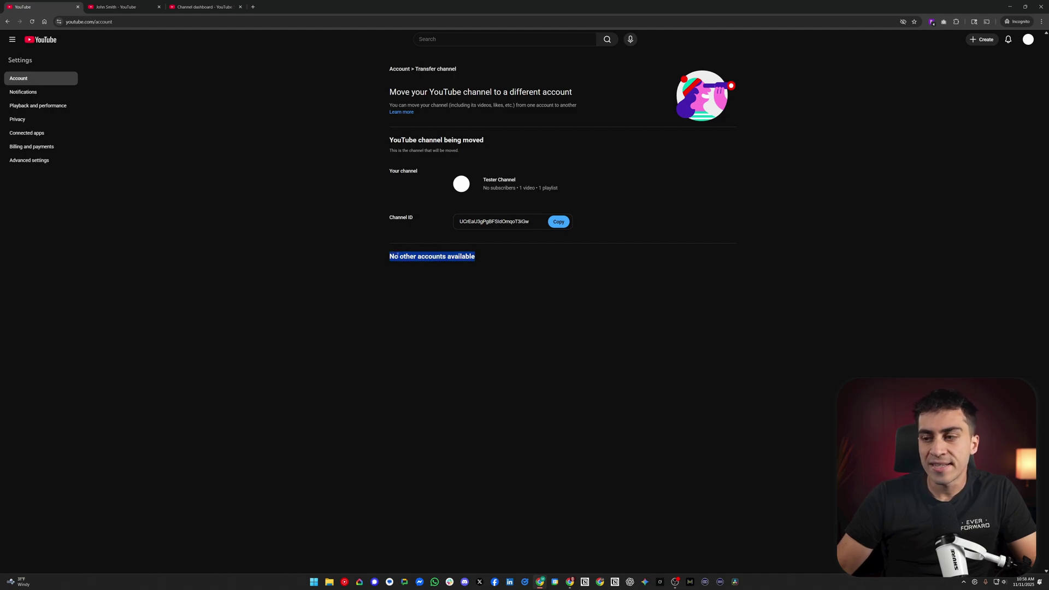
pyautogui.click(397, 257)
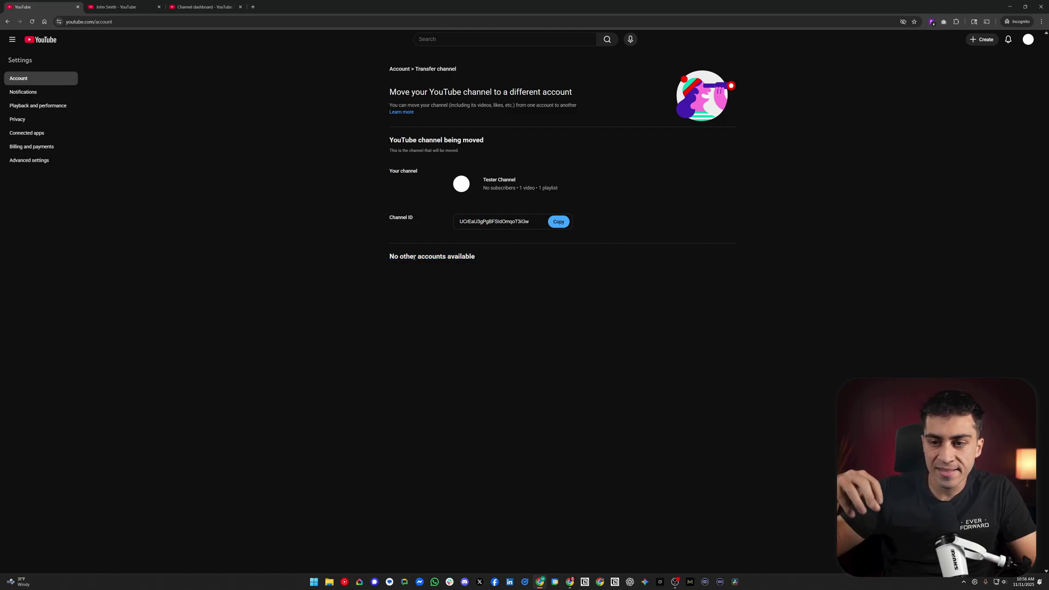
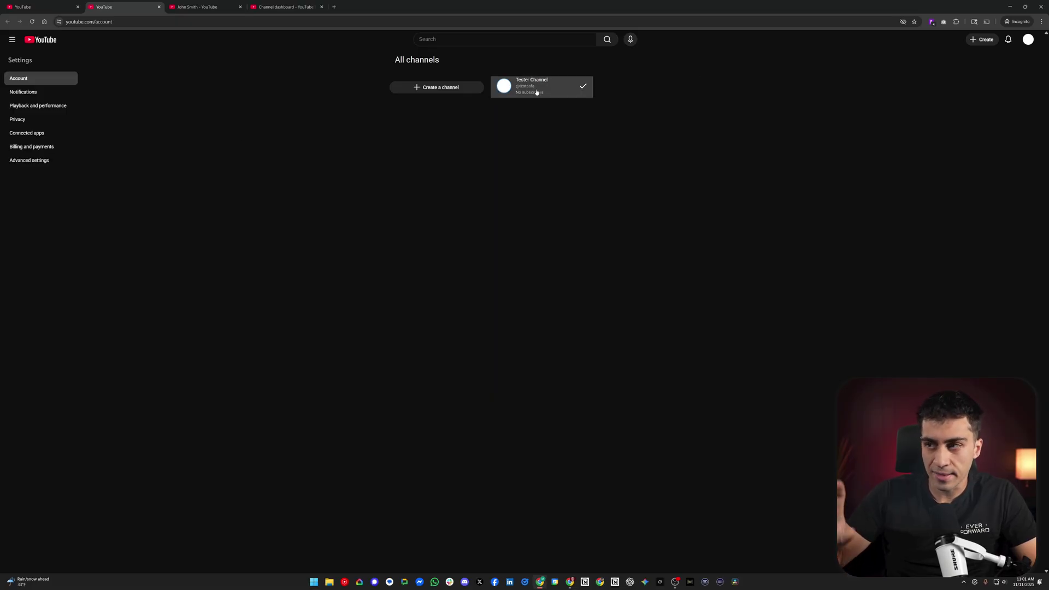
# Create a new channel named "Another Tester Channel" from the all-channels page.
pyautogui.click(476, 87)
pyautogui.click(495, 330)
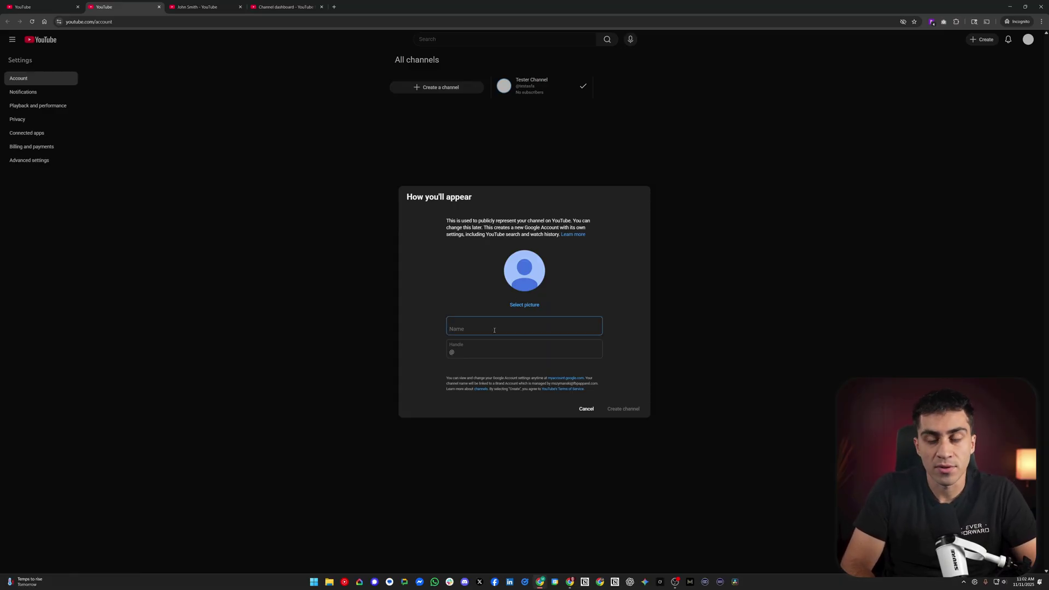
pyautogui.write('Another Tester Channel')
pyautogui.click(623, 408)
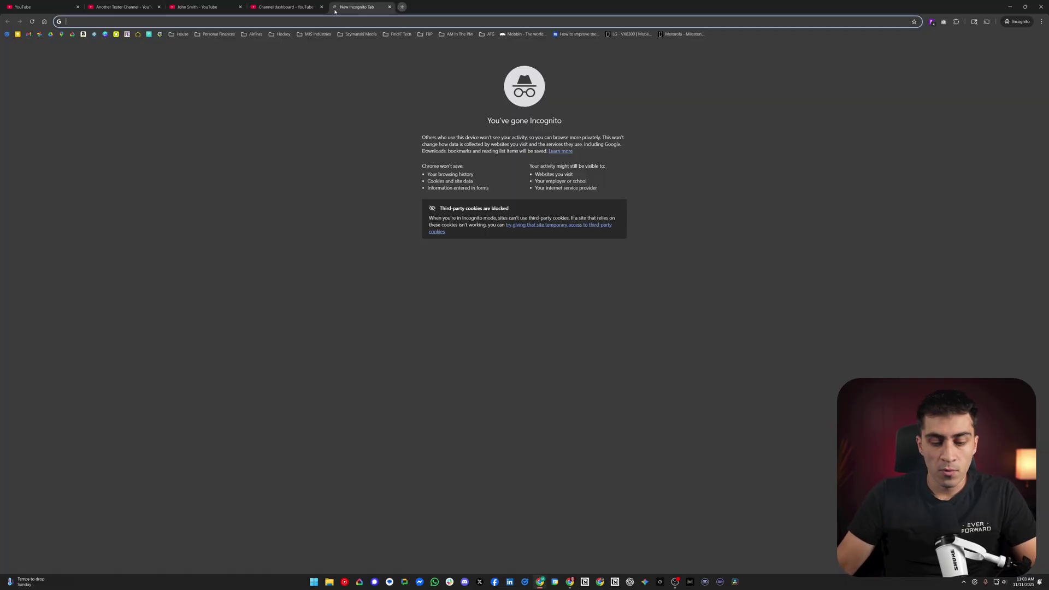
# Search the web for "brand accounts" and open the Google Account Brand Accounts section through the "Manage your Brand Account" help article.
pyautogui.click(334, 7)
pyautogui.write('brand accounts')
pyautogui.press('Return')
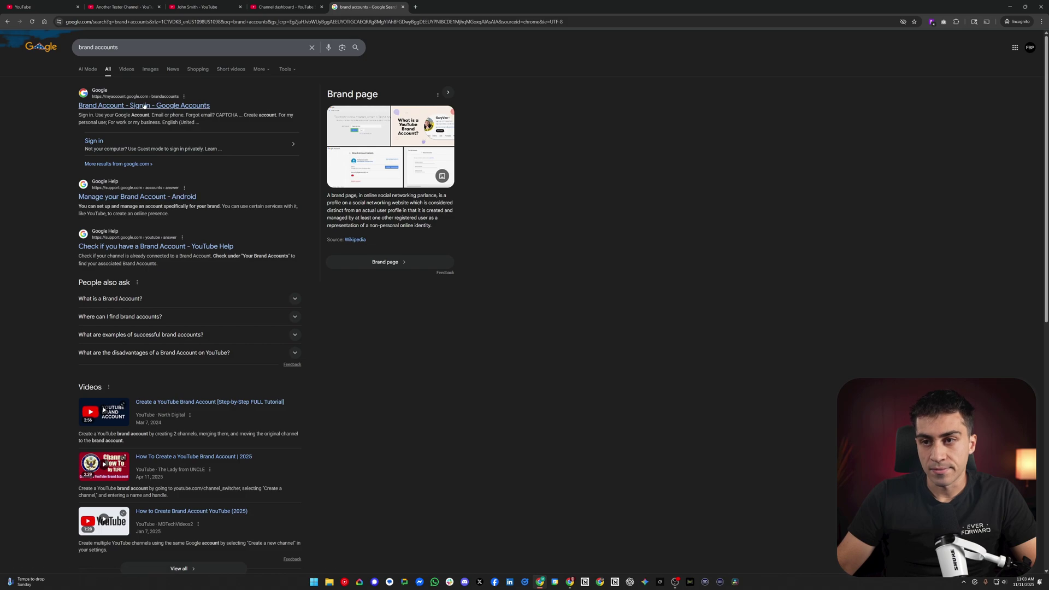
pyautogui.click(137, 197)
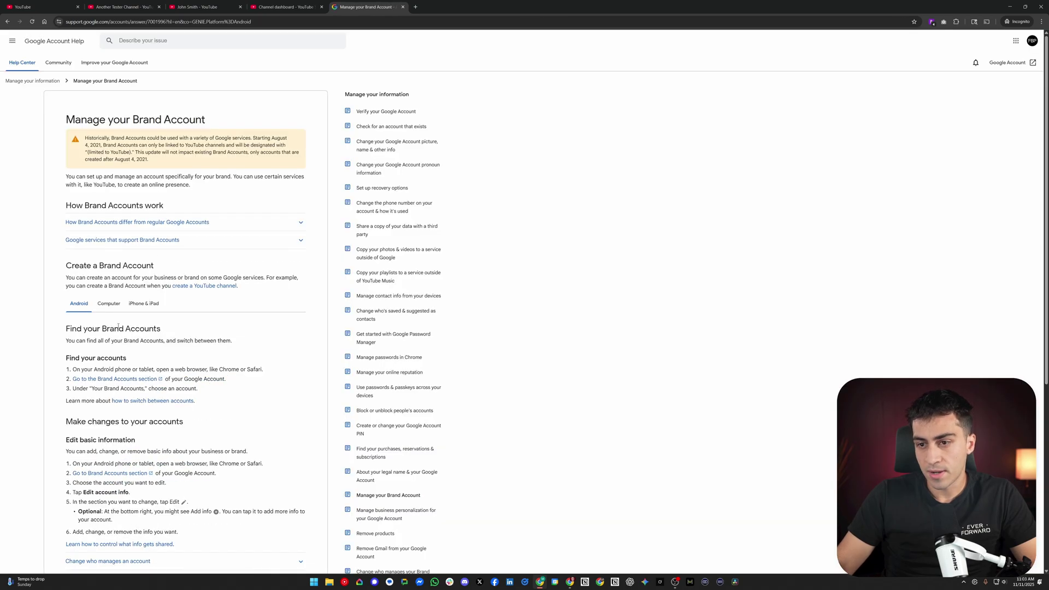
pyautogui.click(123, 379)
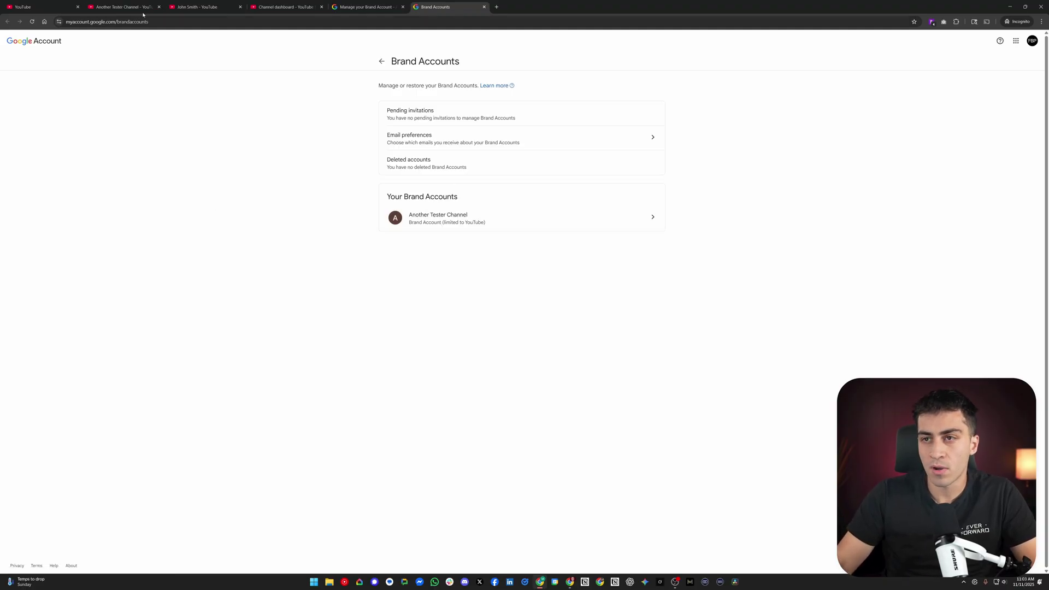
# Open the list of all channels on YouTube and compare it with the Brand Accounts listed in the Google Account.
pyautogui.click(120, 6)
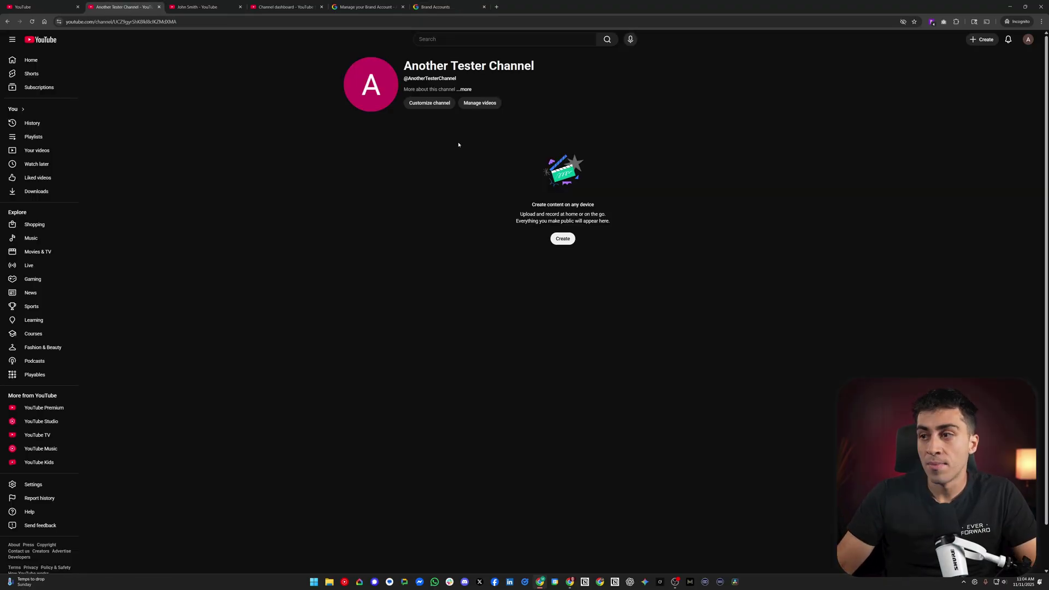
pyautogui.click(1028, 39)
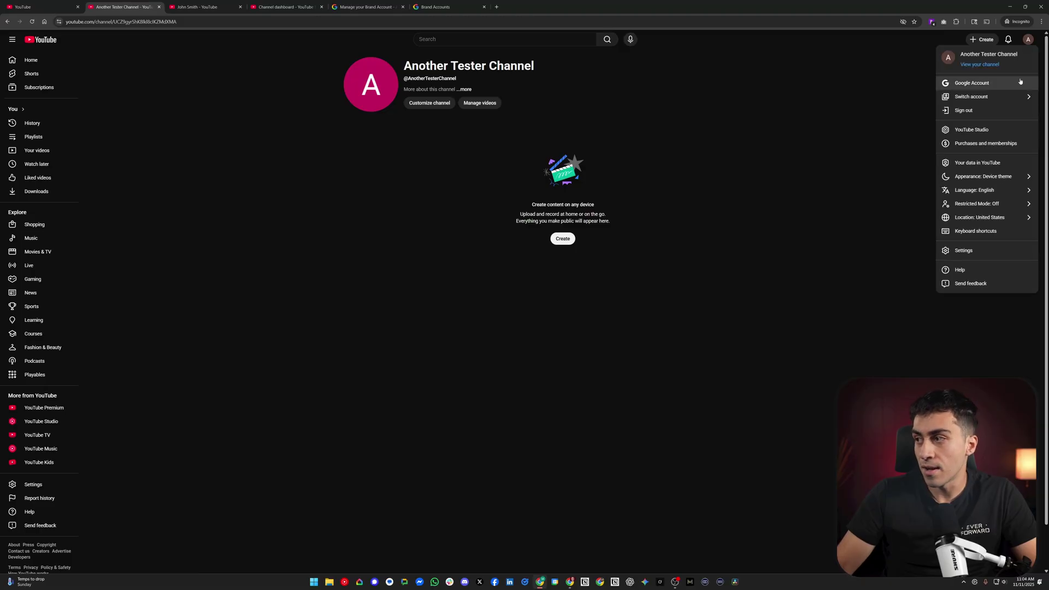
pyautogui.click(979, 97)
pyautogui.click(979, 127)
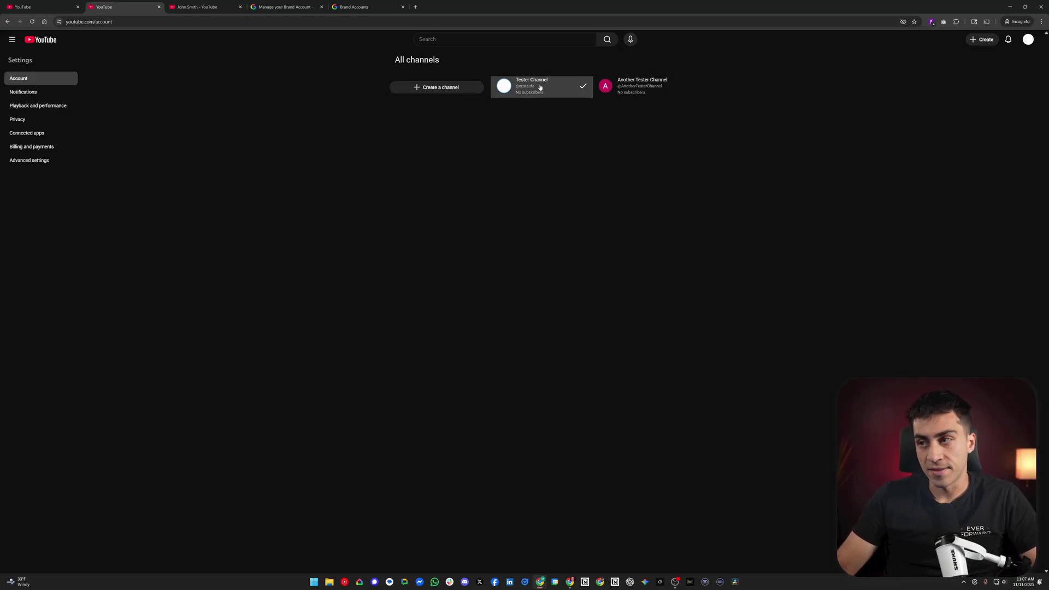
pyautogui.click(365, 7)
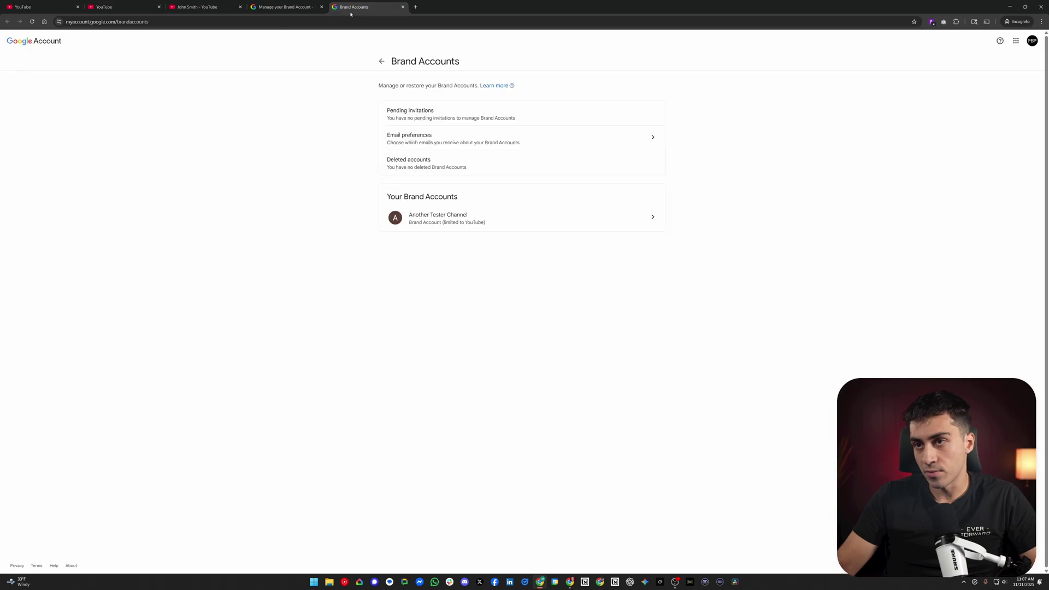
pyautogui.click(132, 7)
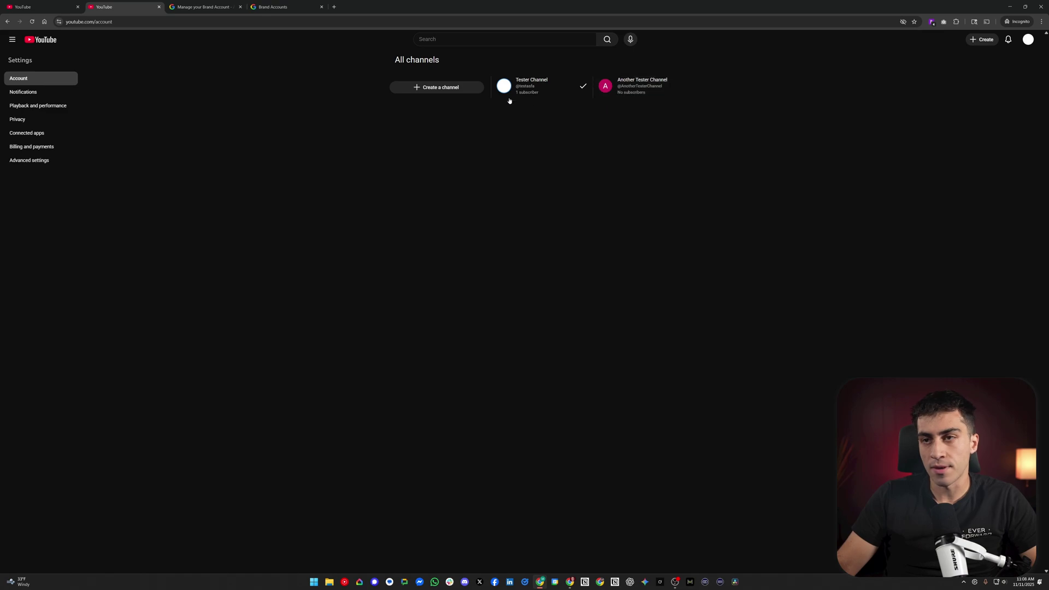
# Return to the Transfer channel page for Tester Channel and reload it.
pyautogui.click(62, 9)
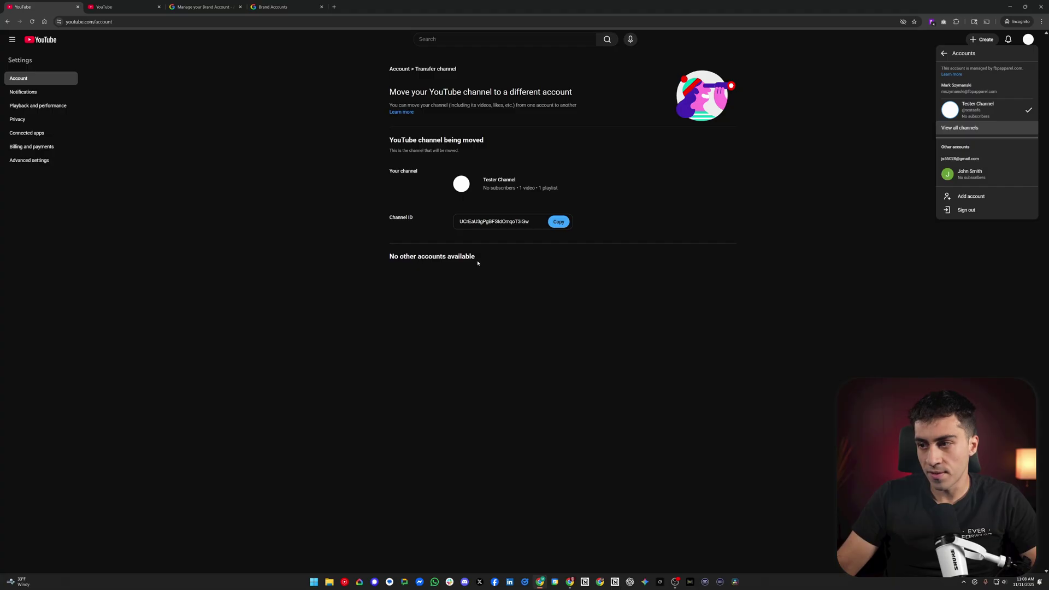
pyautogui.rightClick(250, 161)
pyautogui.click(281, 189)
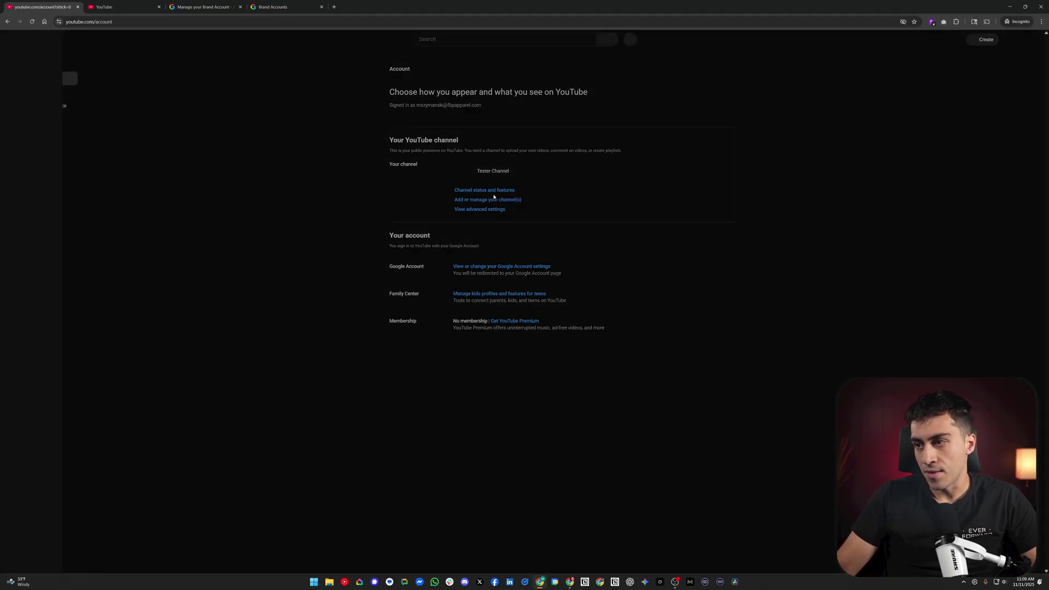
# Start moving Tester Channel to a brand account from the advanced settings and review the available destination account.
pyautogui.click(32, 160)
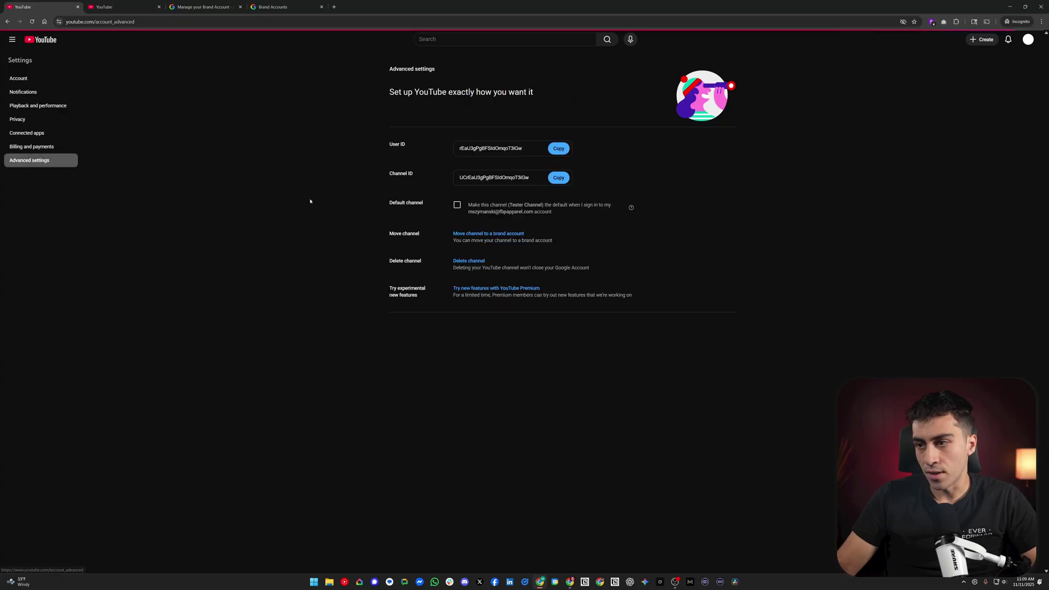
pyautogui.click(483, 235)
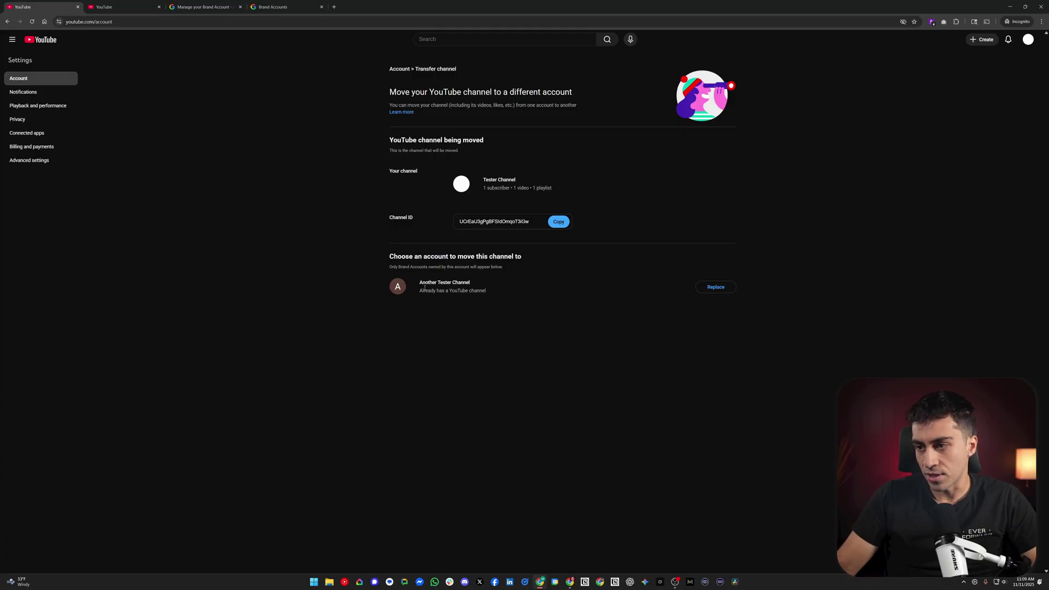
pyautogui.moveTo(420, 295); pyautogui.dragTo(490, 292)
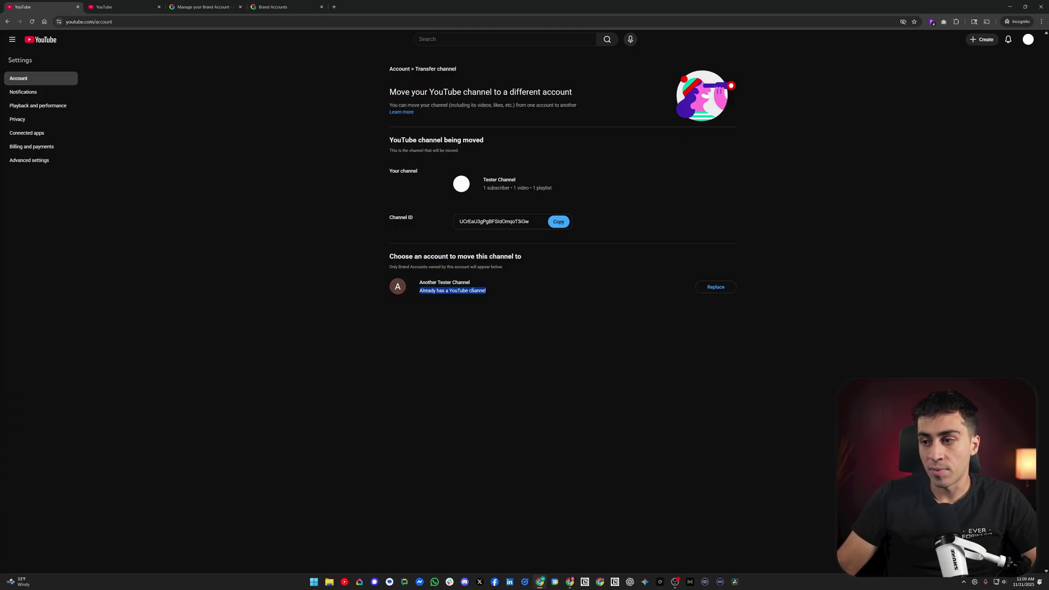
pyautogui.click(472, 290)
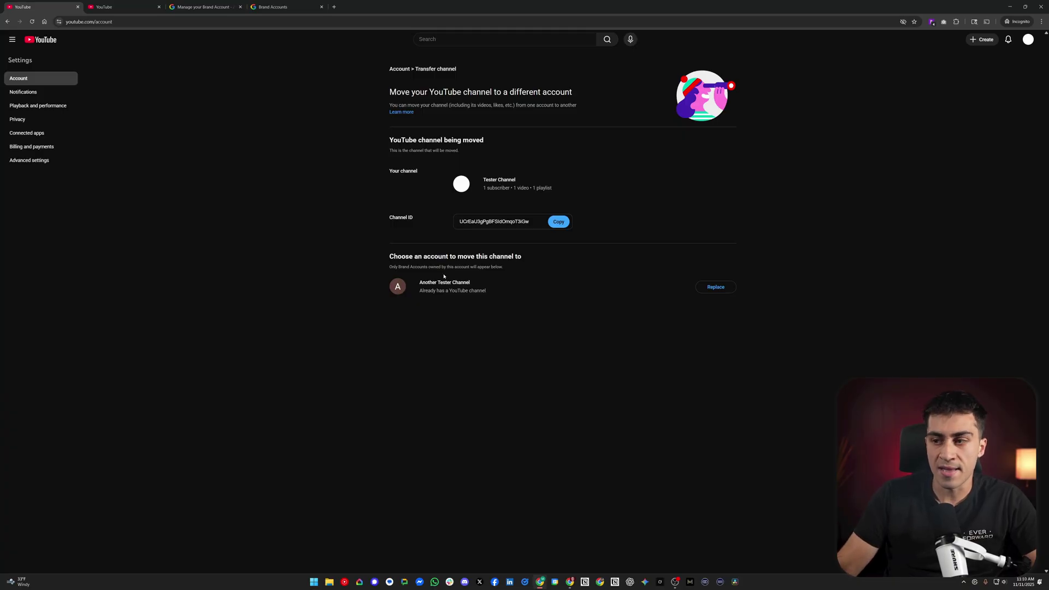
# Choose to replace Another Tester Channel with the moved channel and acknowledge and confirm its permanent deletion.
pyautogui.click(720, 291)
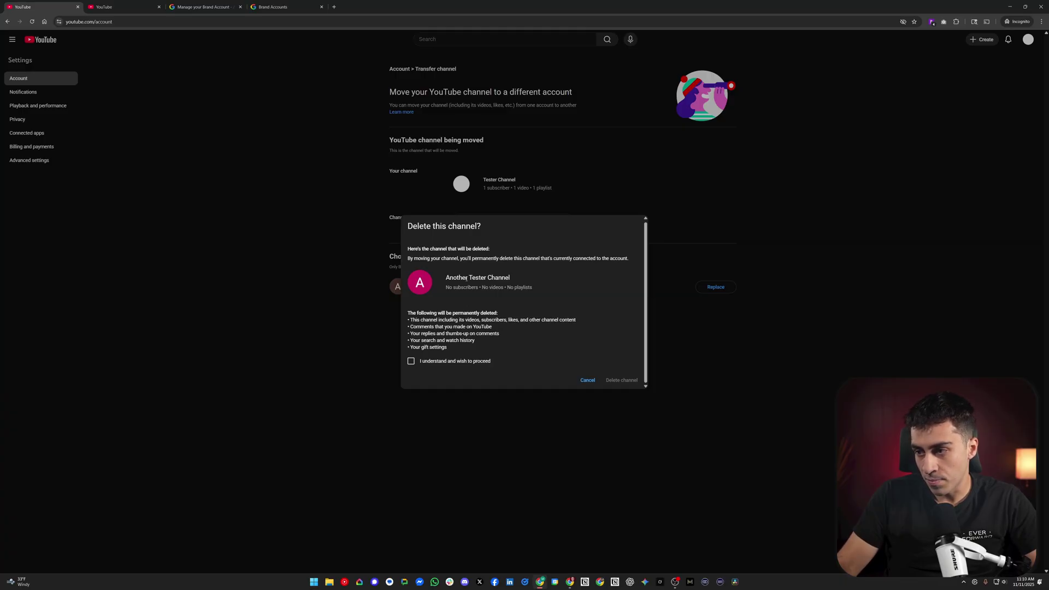
pyautogui.moveTo(448, 281); pyautogui.dragTo(514, 279)
pyautogui.click(513, 281)
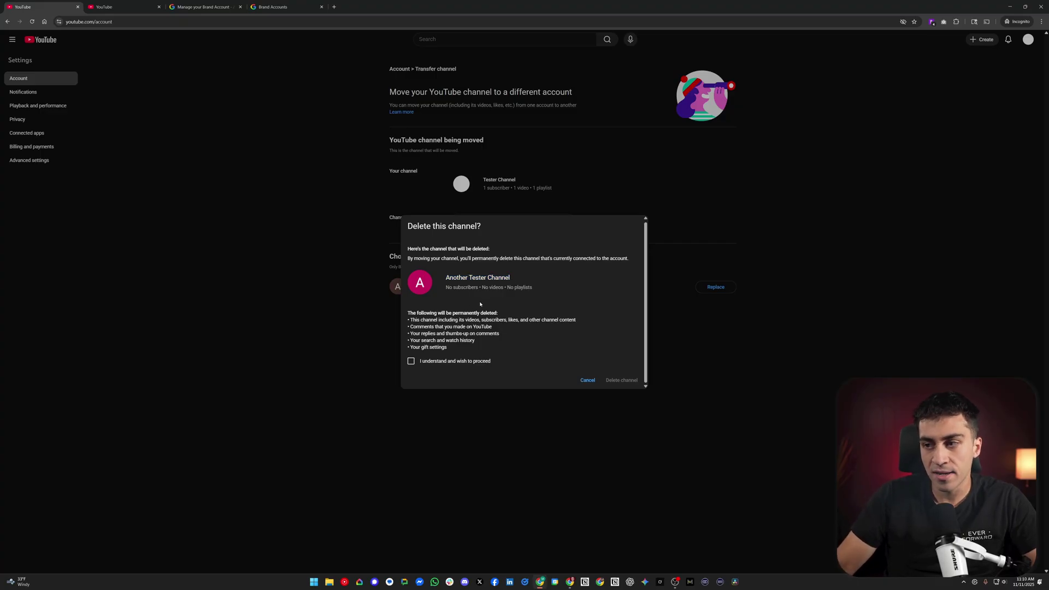
pyautogui.click(411, 362)
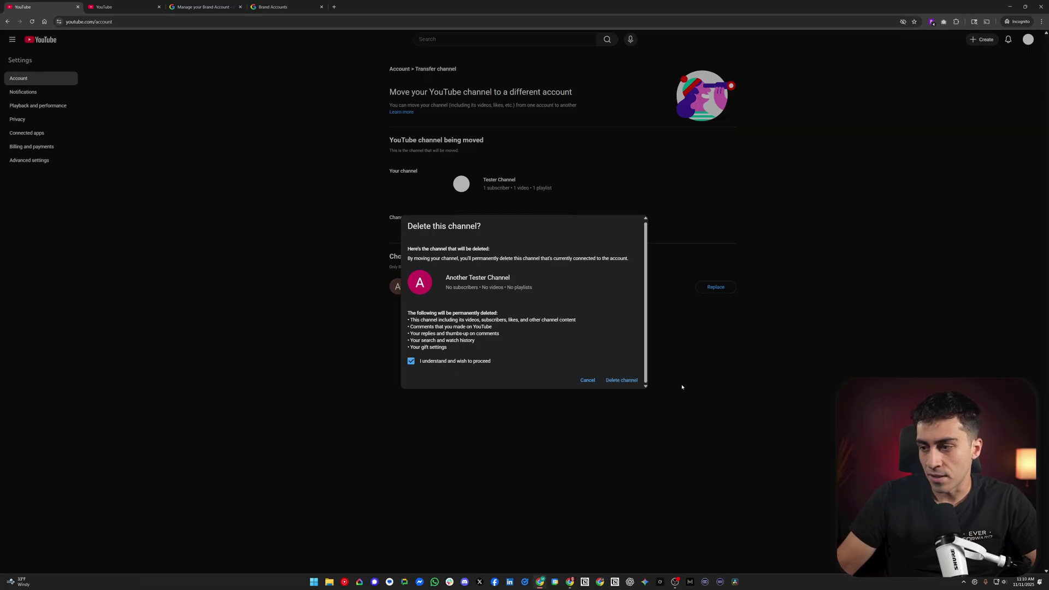
pyautogui.click(621, 380)
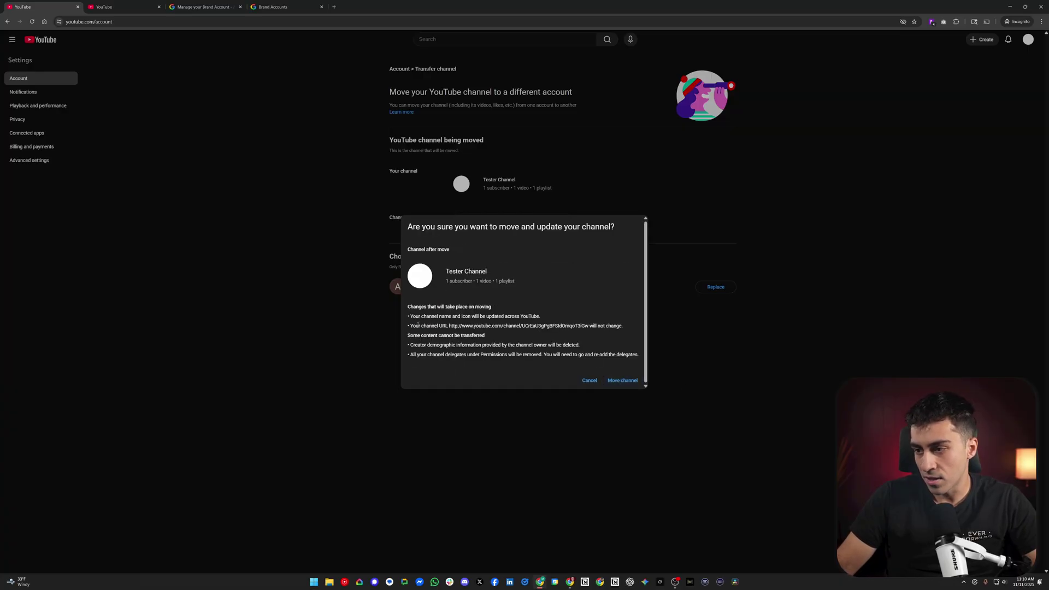
# Review the listed changes and non-transferable content, and confirm moving Tester Channel to the brand account.
pyautogui.moveTo(417, 326); pyautogui.dragTo(536, 327)
pyautogui.click(430, 336)
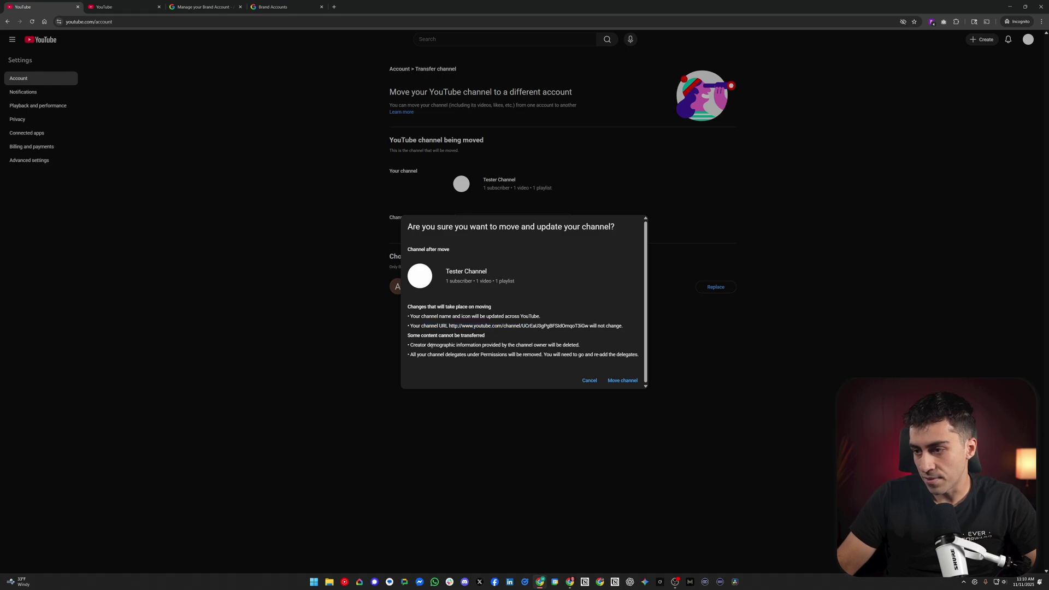
pyautogui.moveTo(429, 350); pyautogui.dragTo(499, 355)
pyautogui.click(507, 345)
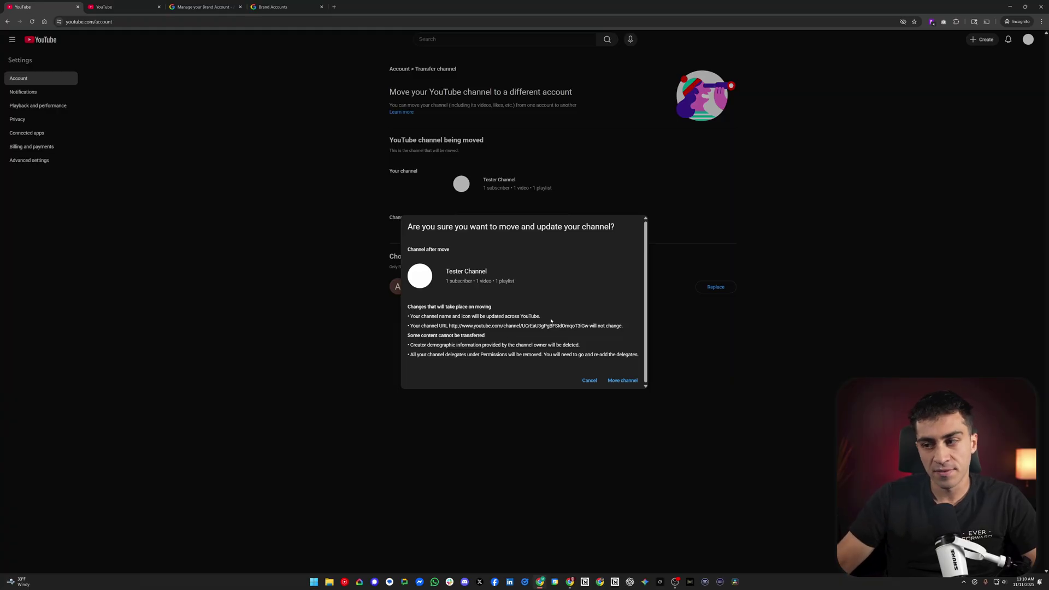
pyautogui.moveTo(420, 346); pyautogui.dragTo(523, 355)
pyautogui.click(484, 347)
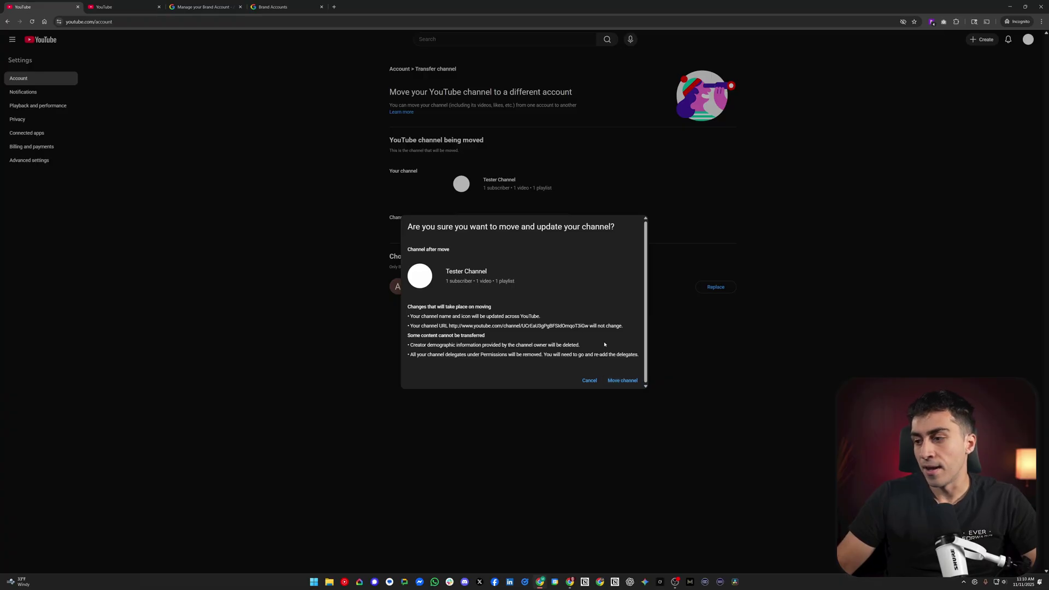
pyautogui.click(621, 380)
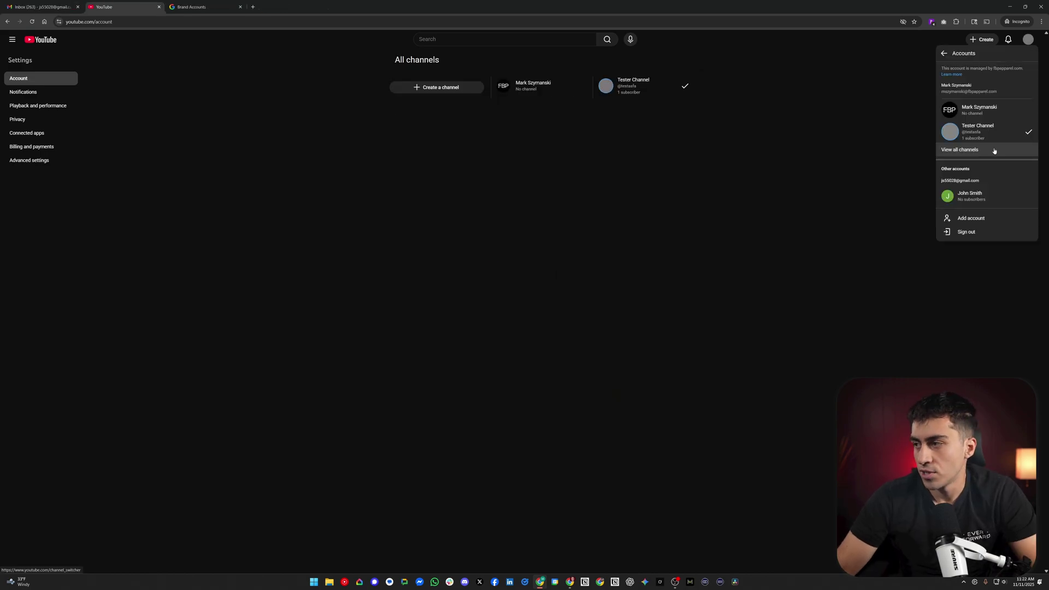
# Select Tester Channel in the list of all channels and view its channel page.
pyautogui.click(960, 154)
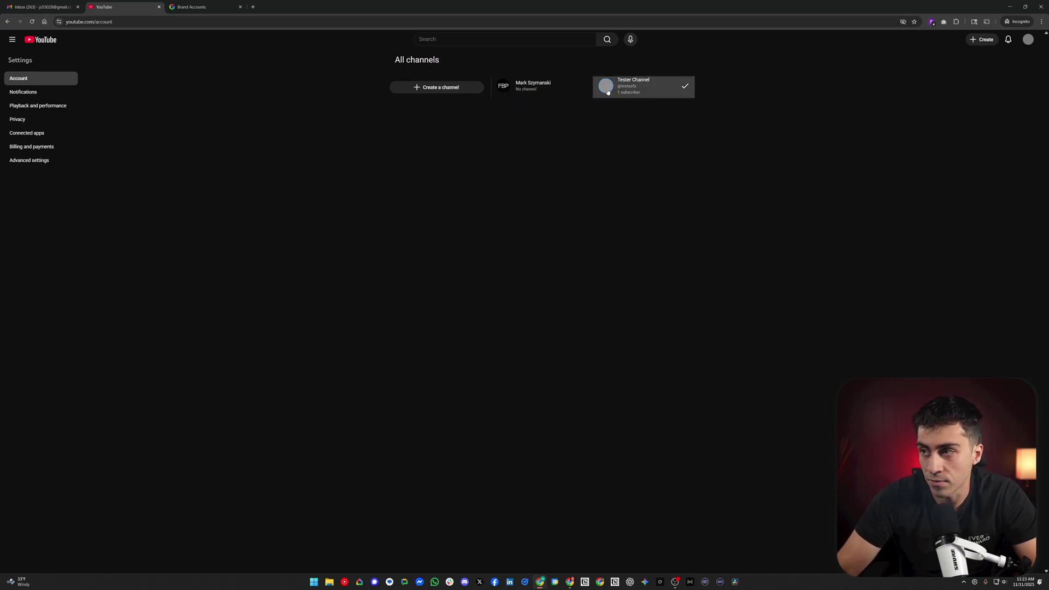
pyautogui.click(646, 92)
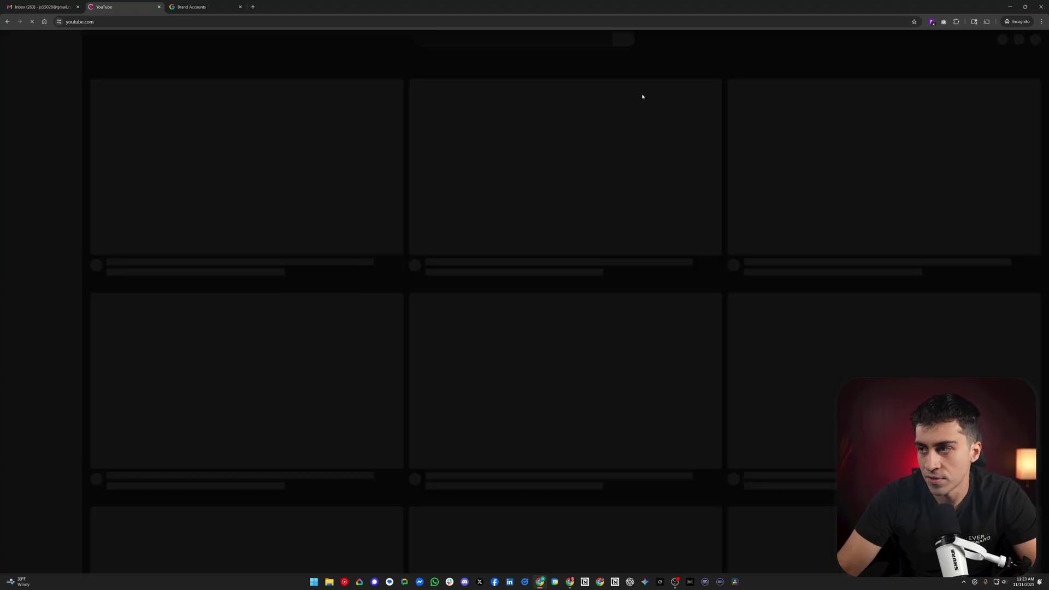
pyautogui.click(1028, 40)
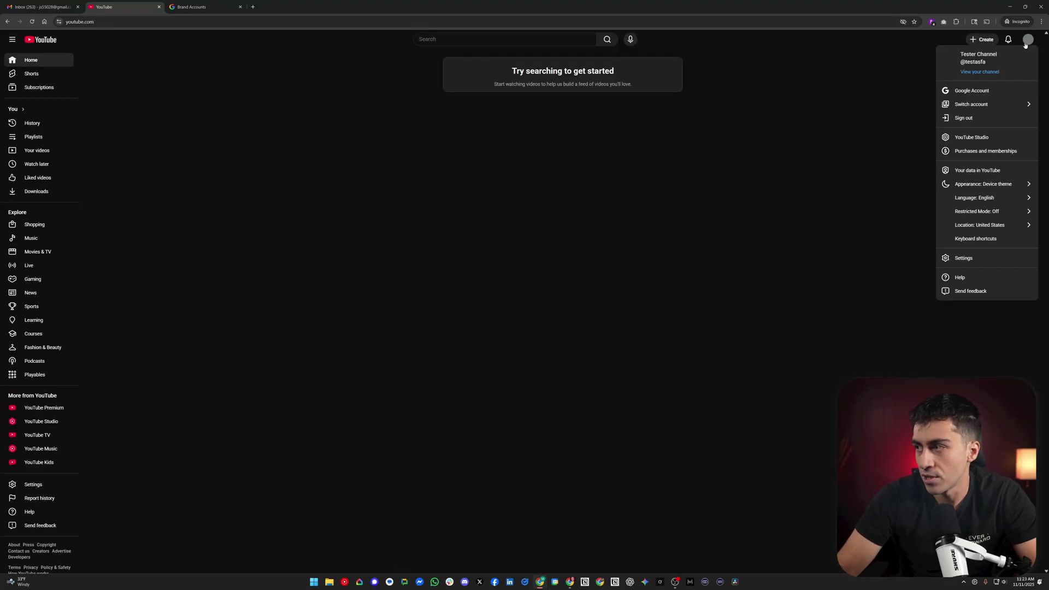
pyautogui.click(981, 75)
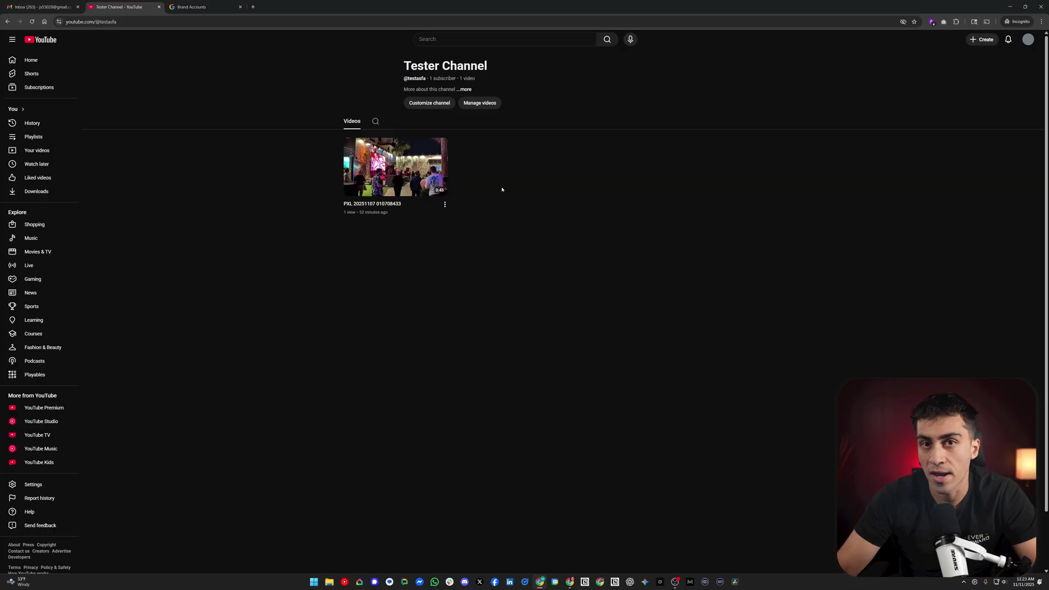
# Reopen the list of all YouTube channels, and open the details of the Another Tester Channel brand account in the Google Account.
pyautogui.click(1028, 39)
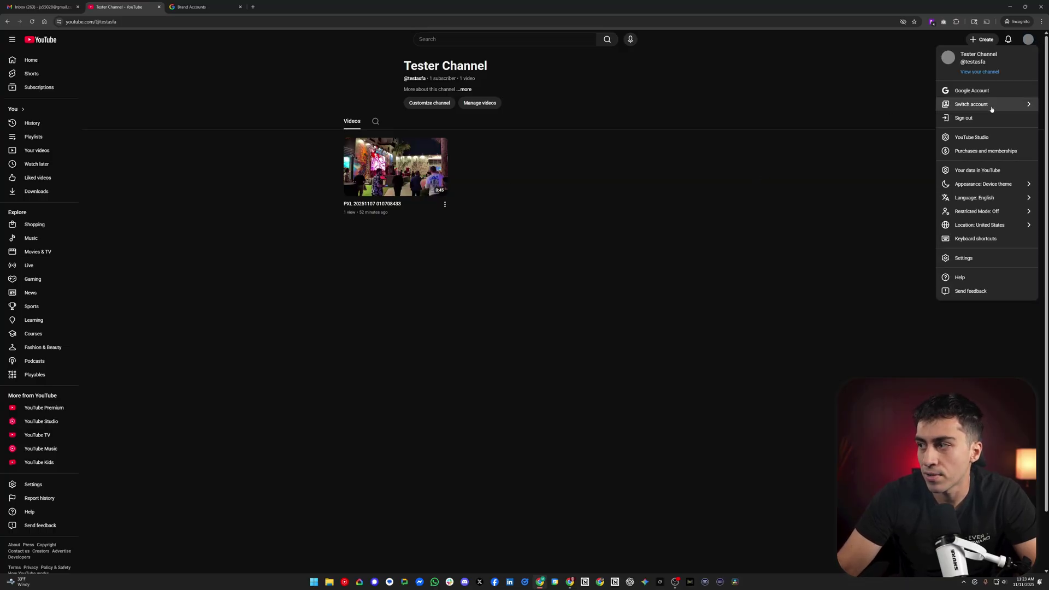
pyautogui.click(988, 104)
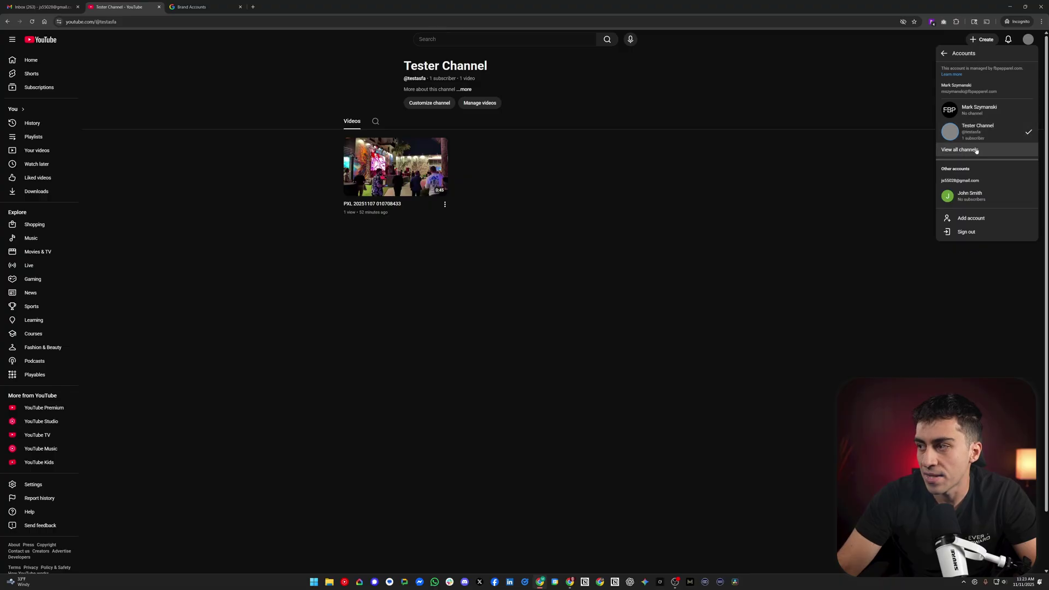
pyautogui.click(968, 149)
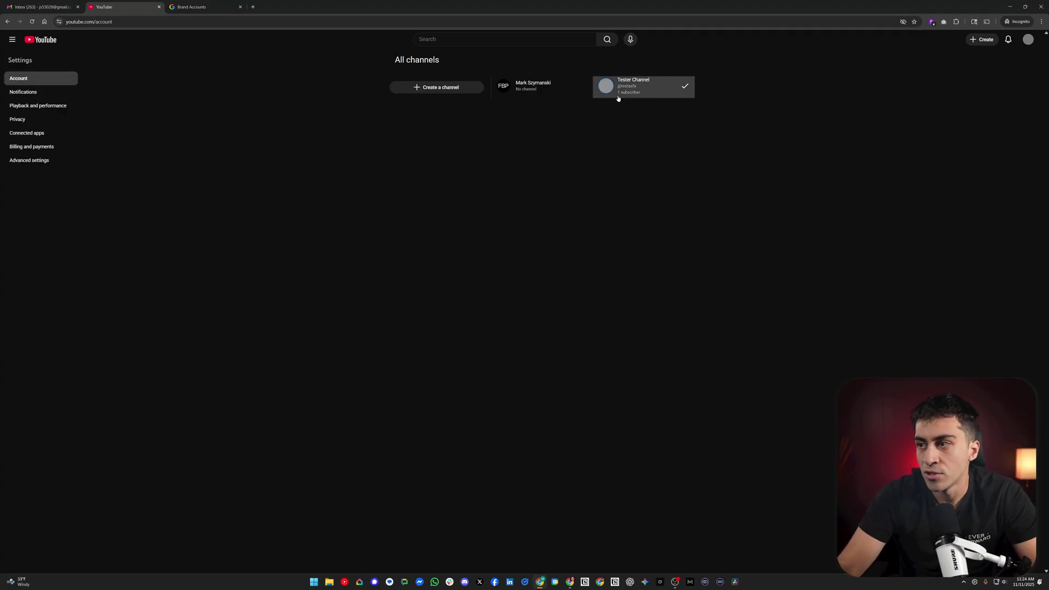
pyautogui.click(194, 8)
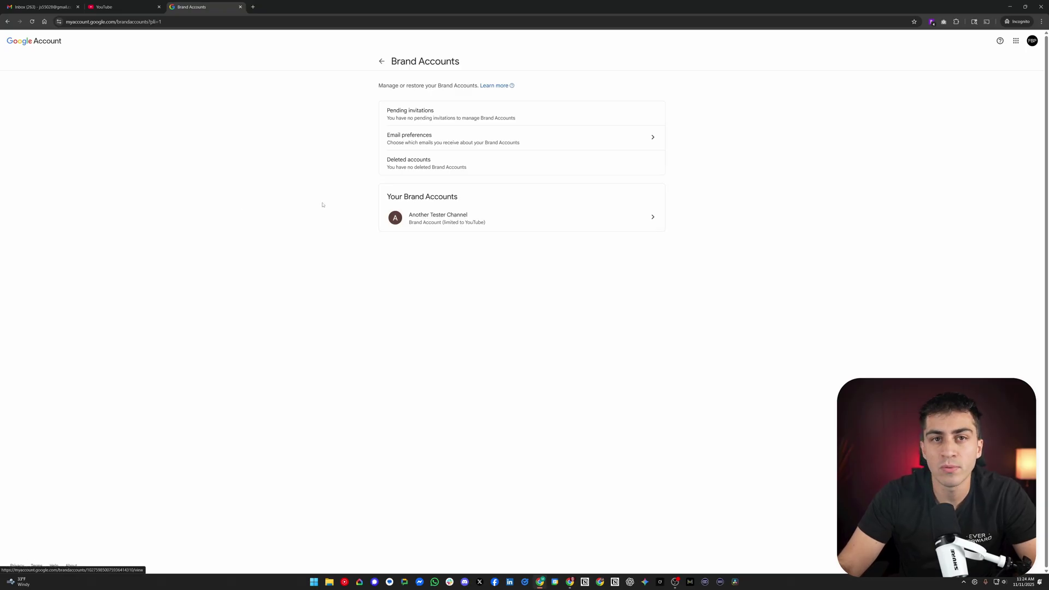
pyautogui.click(428, 220)
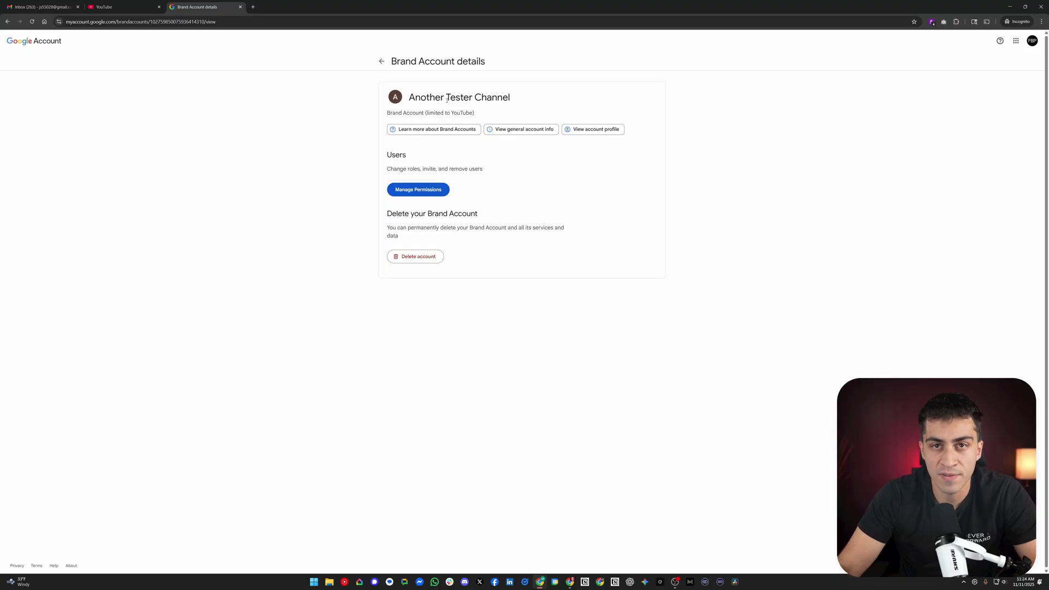
pyautogui.moveTo(511, 101); pyautogui.dragTo(408, 104)
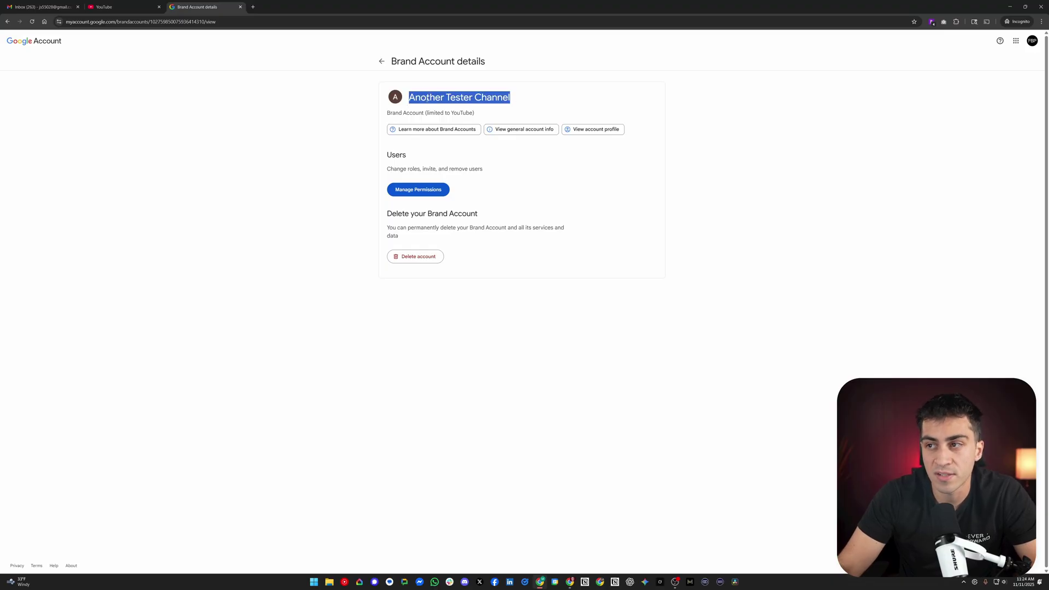
pyautogui.click(393, 109)
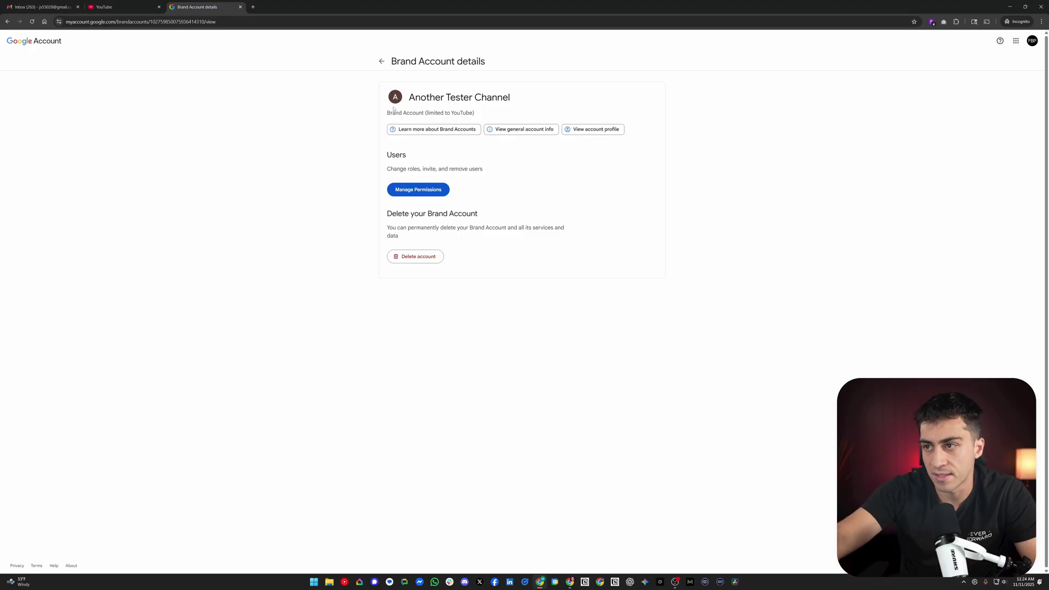
# Return to YouTube and compare the current account's email with that of the other signed-in account in the account switcher.
pyautogui.click(151, 7)
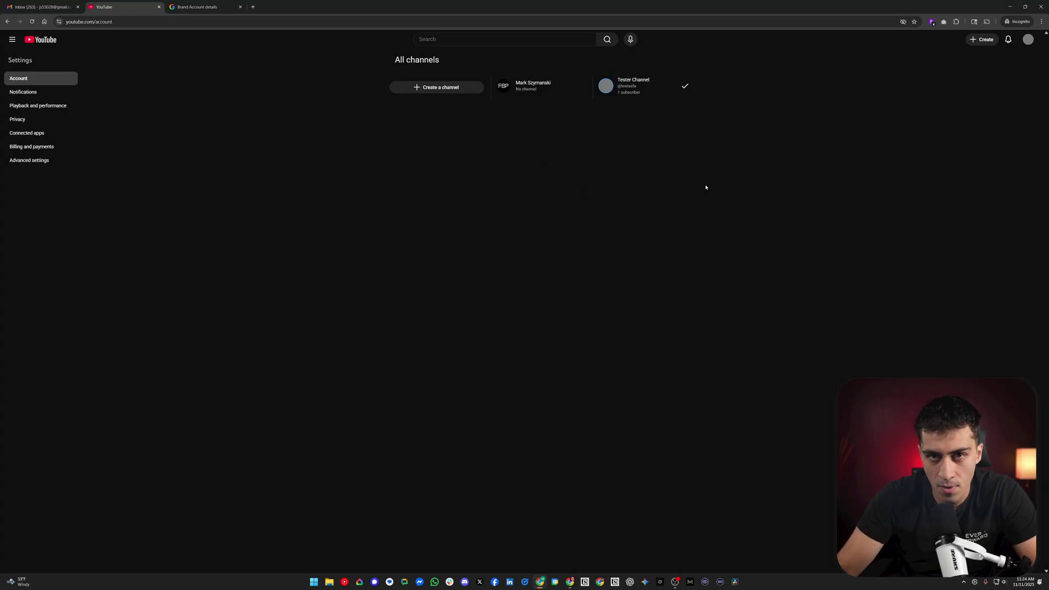
pyautogui.click(1028, 39)
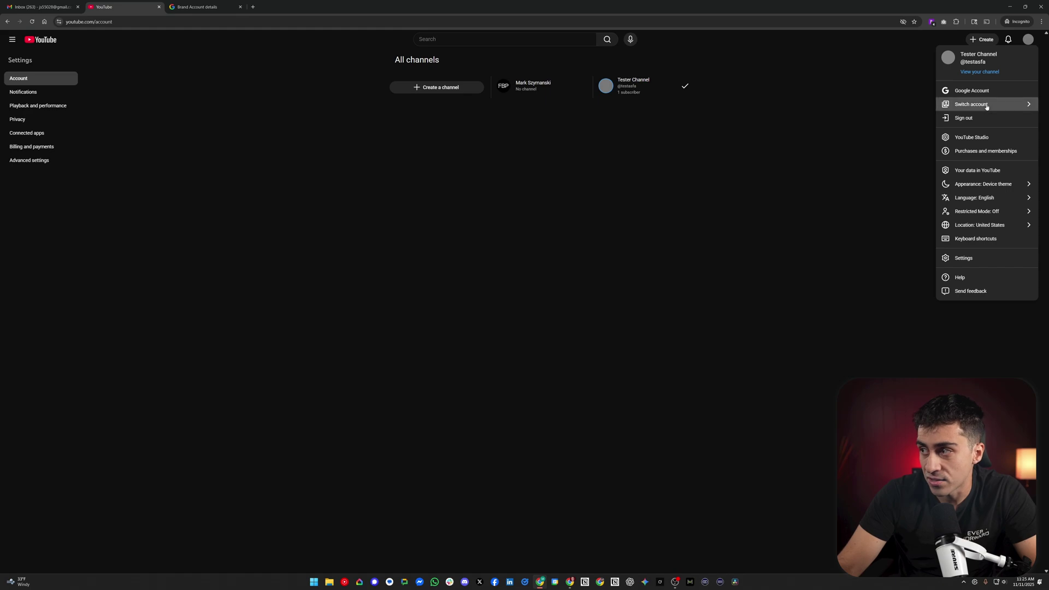
pyautogui.click(983, 103)
pyautogui.moveTo(970, 93); pyautogui.dragTo(996, 92)
pyautogui.click(997, 95)
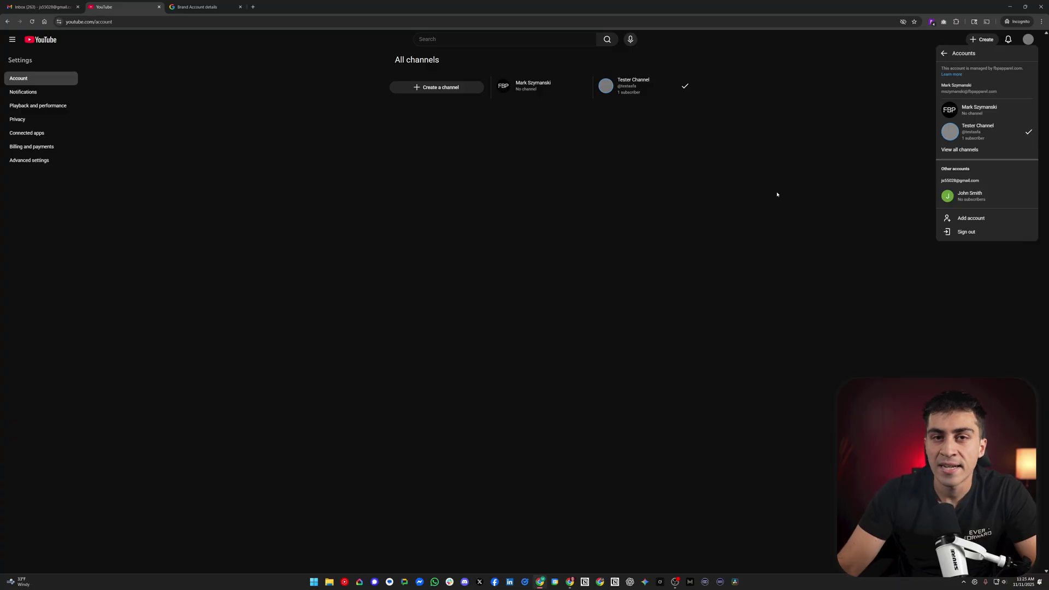
pyautogui.moveTo(995, 182); pyautogui.dragTo(944, 180)
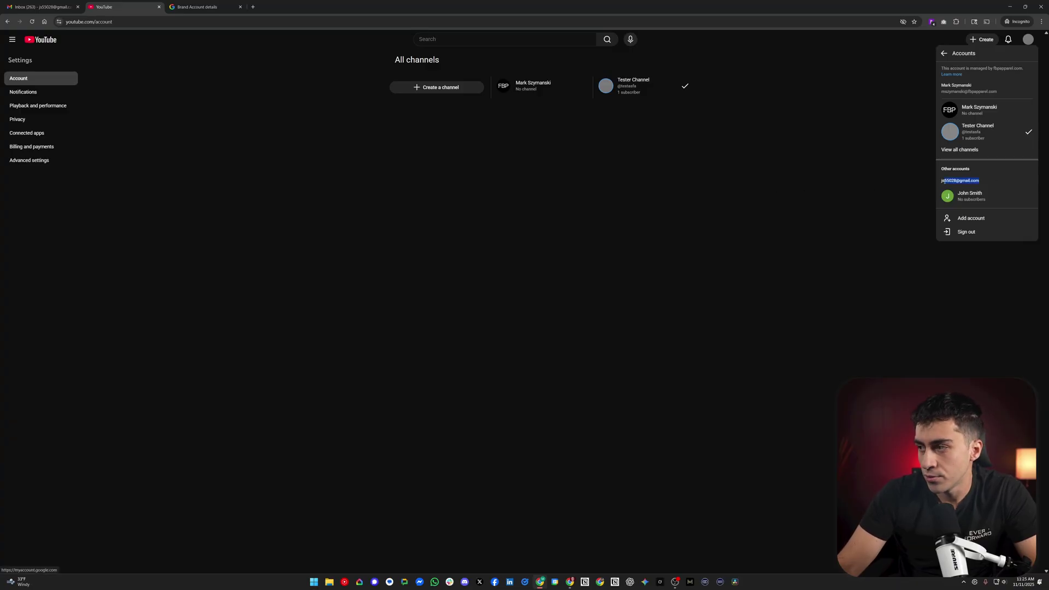
pyautogui.click(851, 176)
# Return to the brand account details of Another Tester Channel and open its user permissions.
pyautogui.click(198, 6)
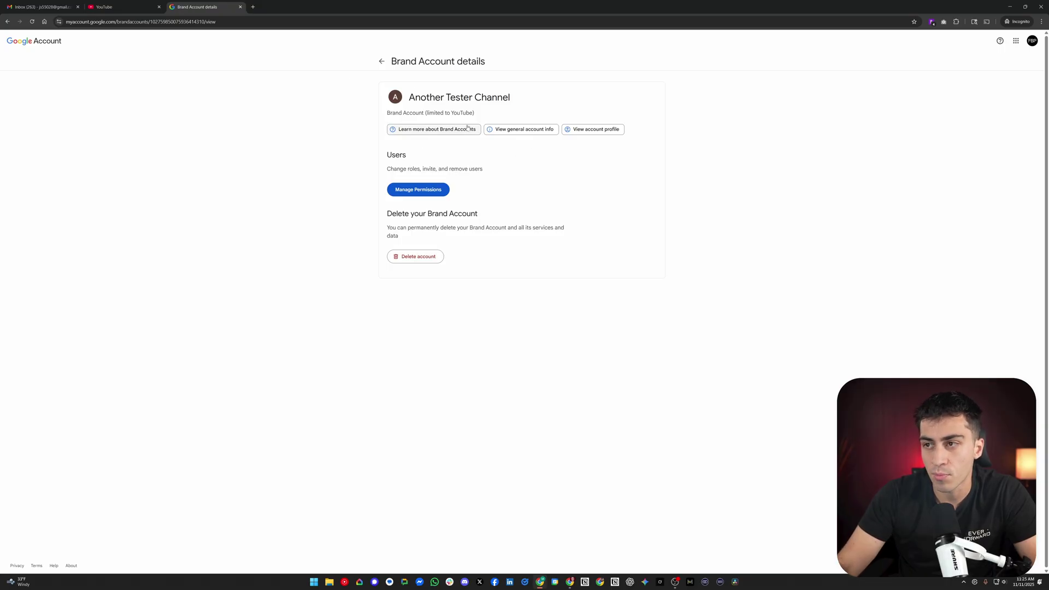
pyautogui.moveTo(520, 101); pyautogui.dragTo(407, 99)
pyautogui.click(447, 101)
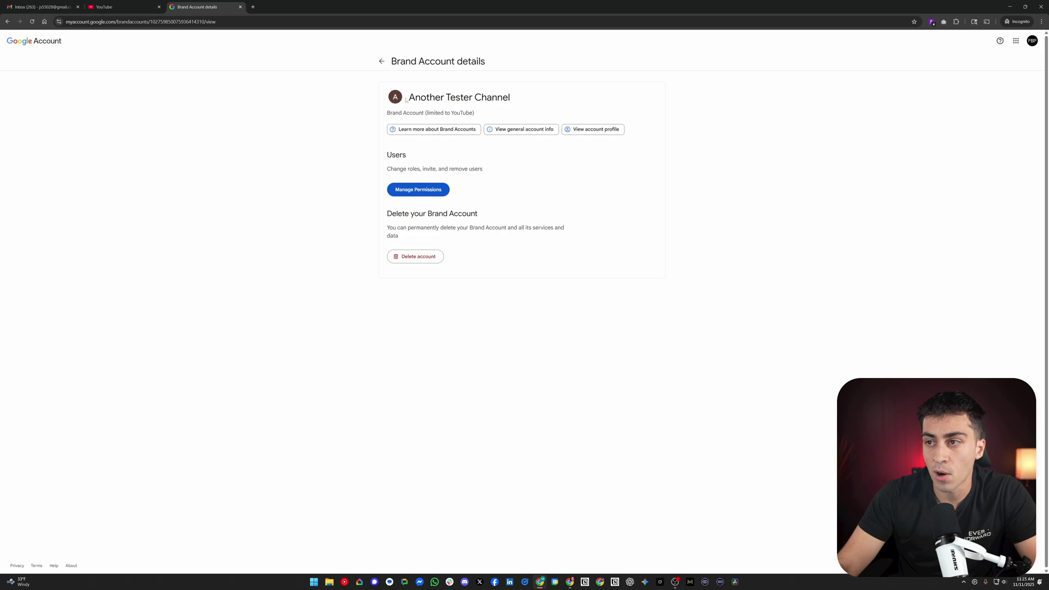
pyautogui.click(432, 191)
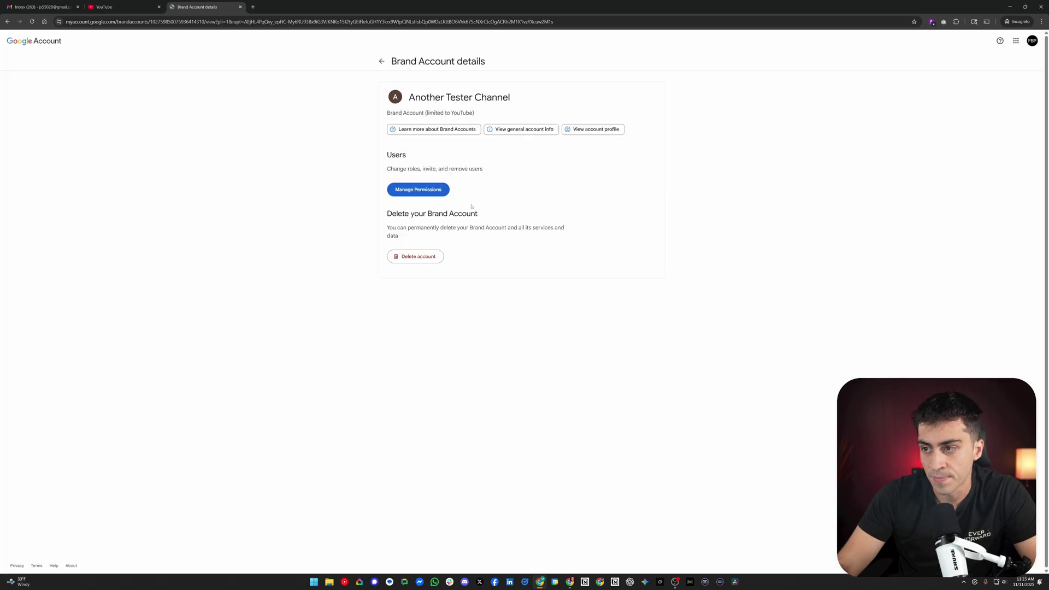
pyautogui.click(430, 192)
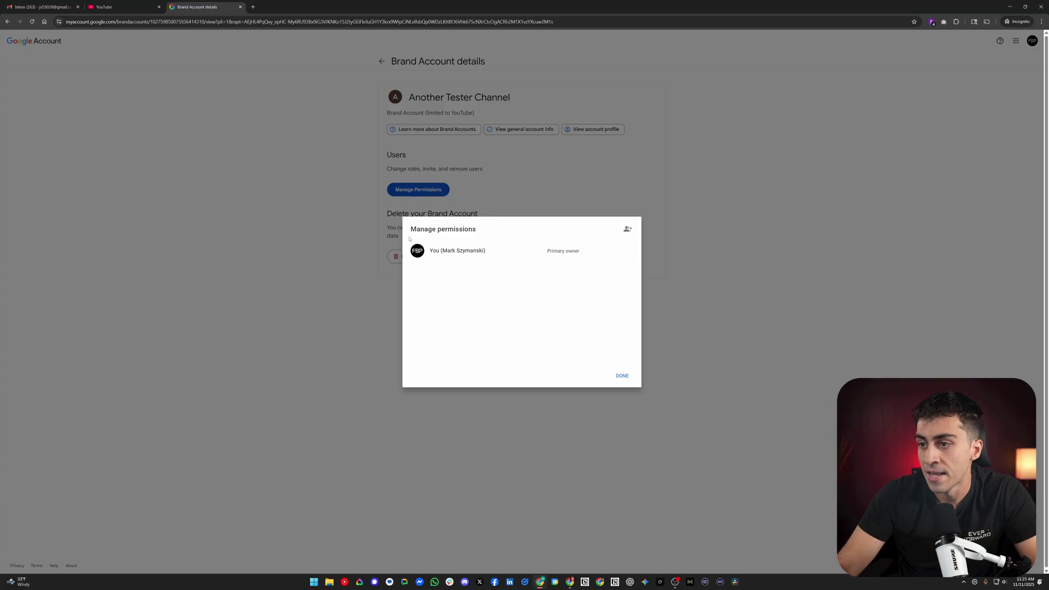
# Invite a new user to the brand account by entering the new owner's email and assigning the Owner role.
pyautogui.click(628, 230)
pyautogui.hotkey('ctrl', 'v')
pyautogui.press('Return')
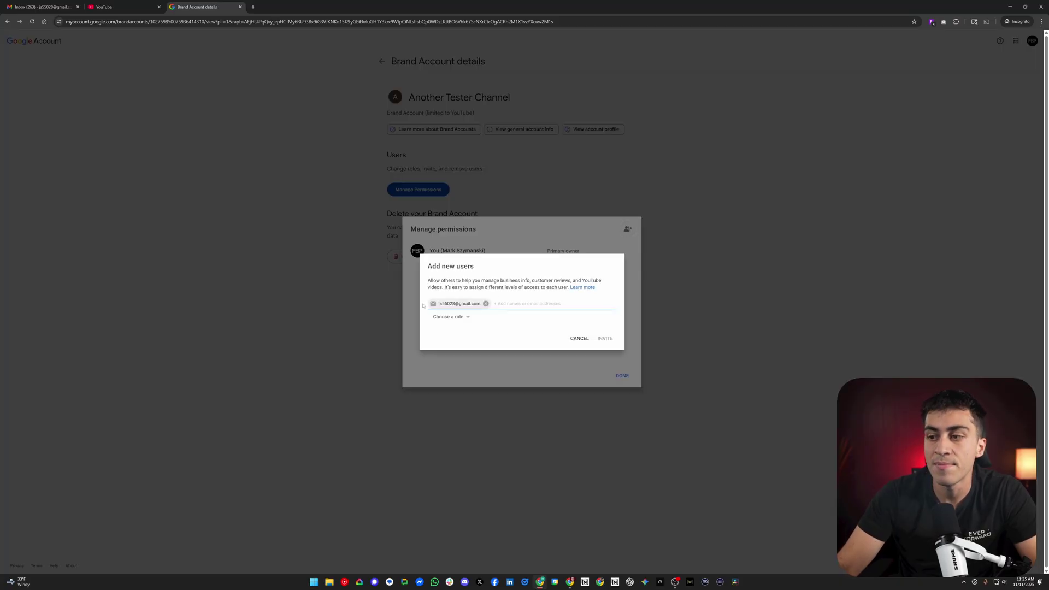
pyautogui.click(454, 320)
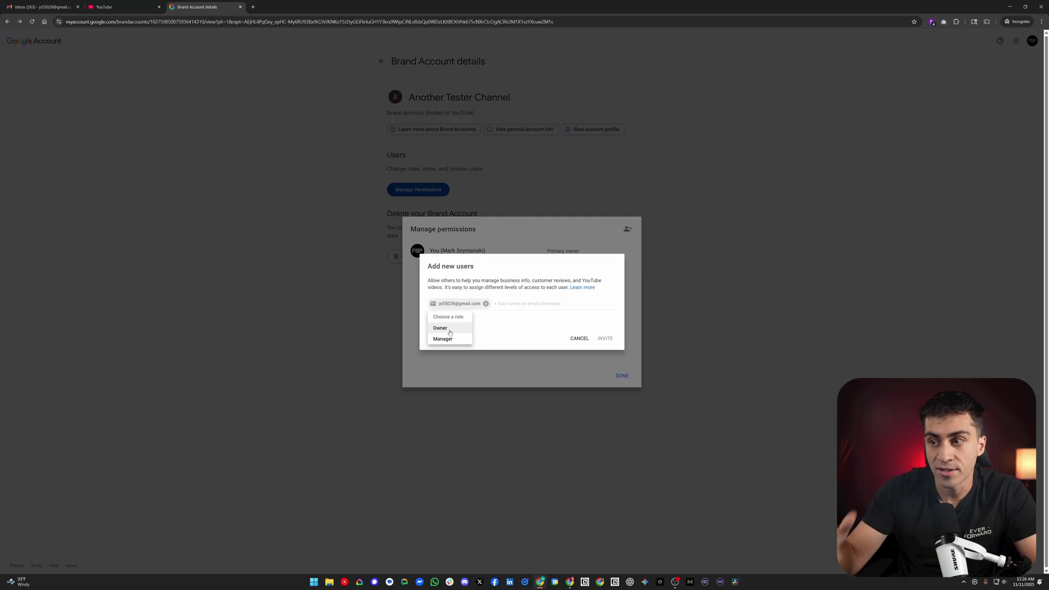
pyautogui.click(450, 330)
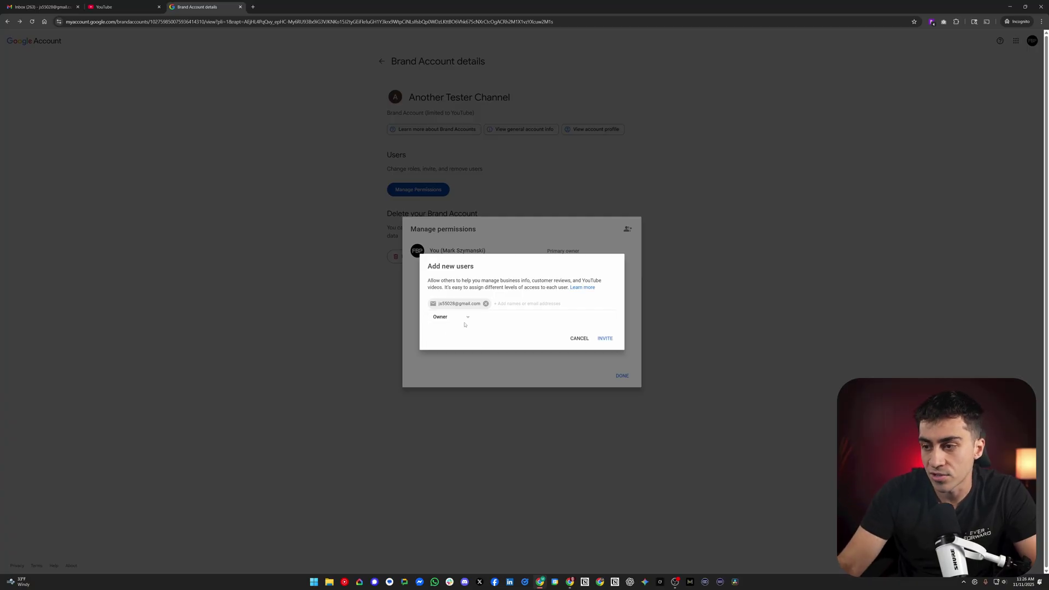
pyautogui.click(605, 339)
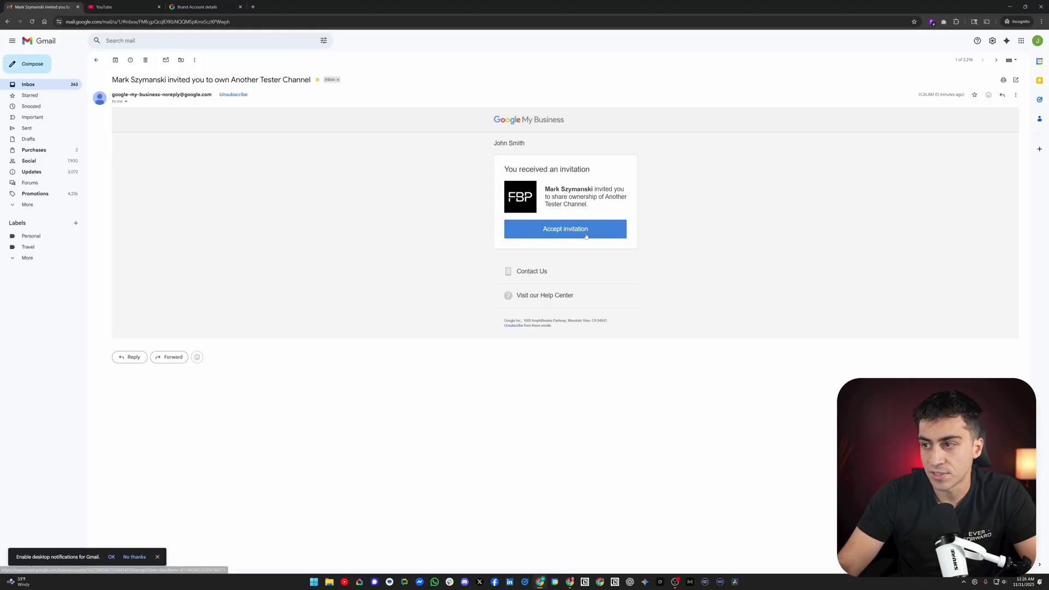
# Accept the emailed invitation to become an owner of Another Tester Channel, and open the brand account's user permissions.
pyautogui.click(583, 234)
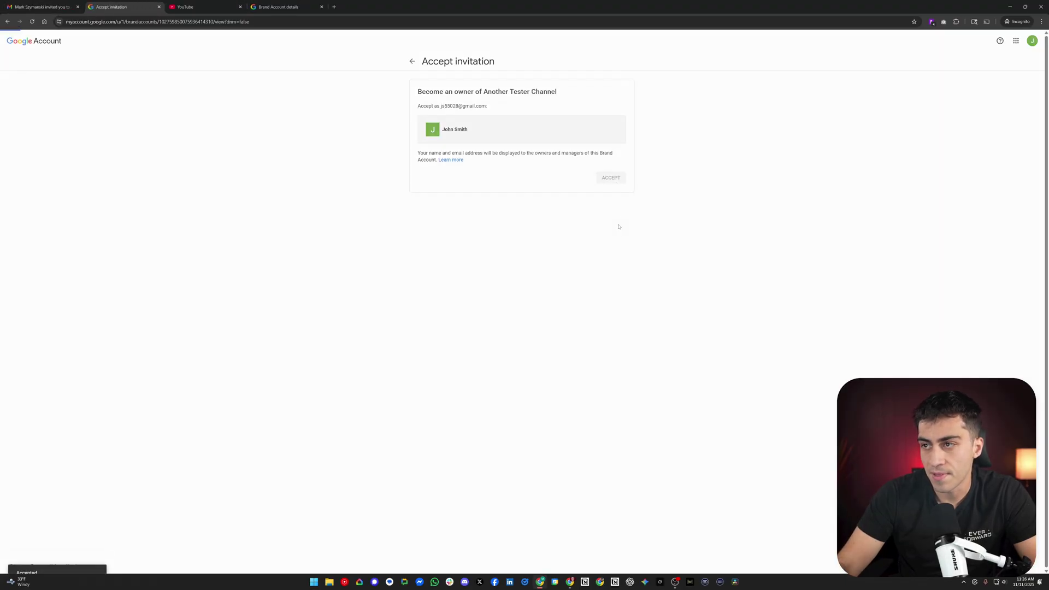
pyautogui.click(431, 191)
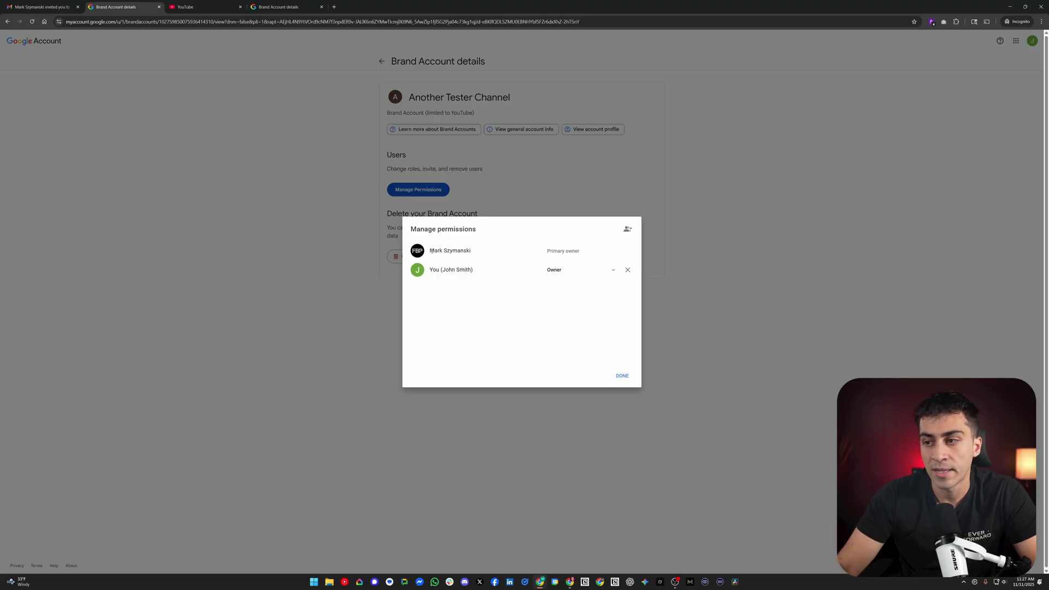
pyautogui.moveTo(432, 250); pyautogui.dragTo(467, 252)
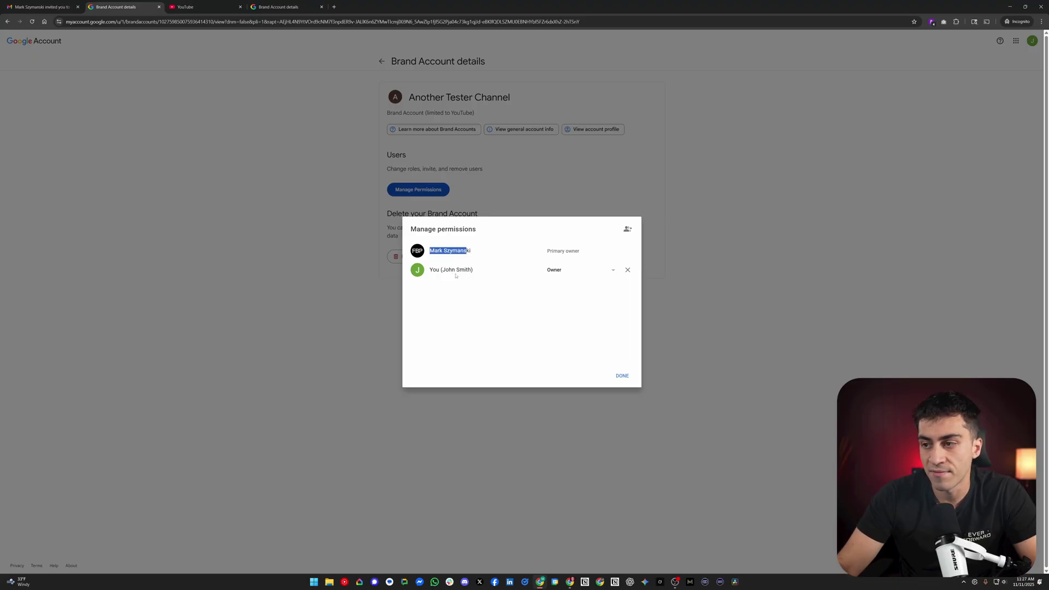
# Return to YouTube and examine the current account's email and domain in the account switcher.
pyautogui.click(223, 7)
pyautogui.rightClick(284, 122)
pyautogui.click(305, 147)
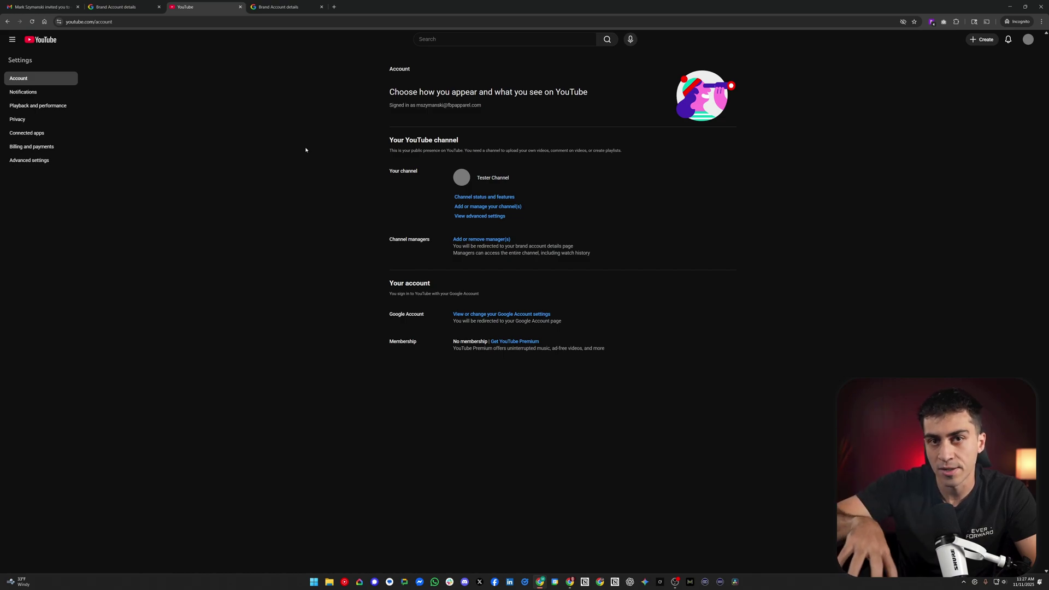
pyautogui.click(1029, 43)
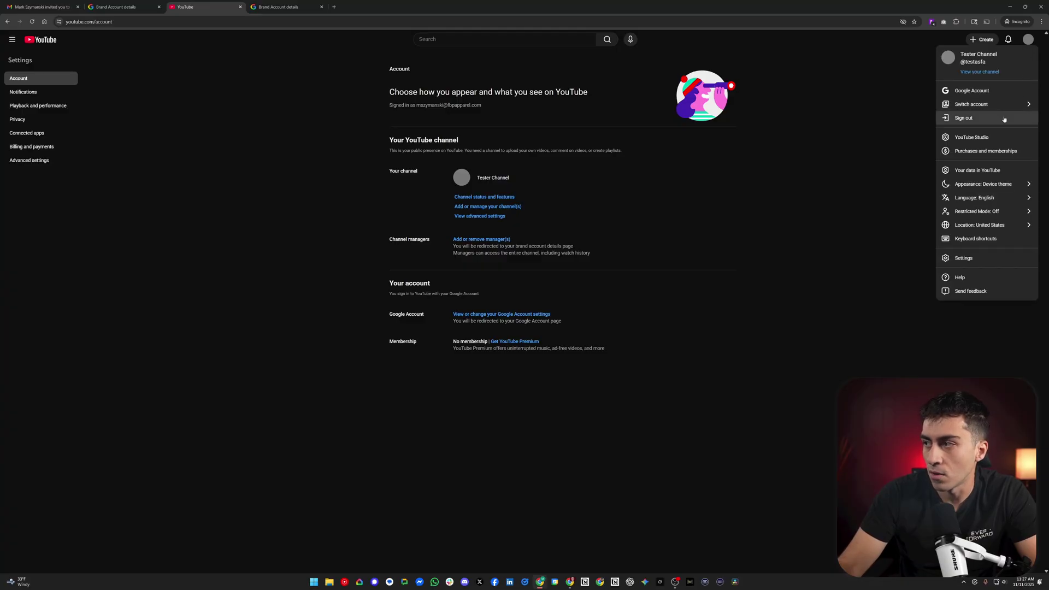
pyautogui.click(998, 109)
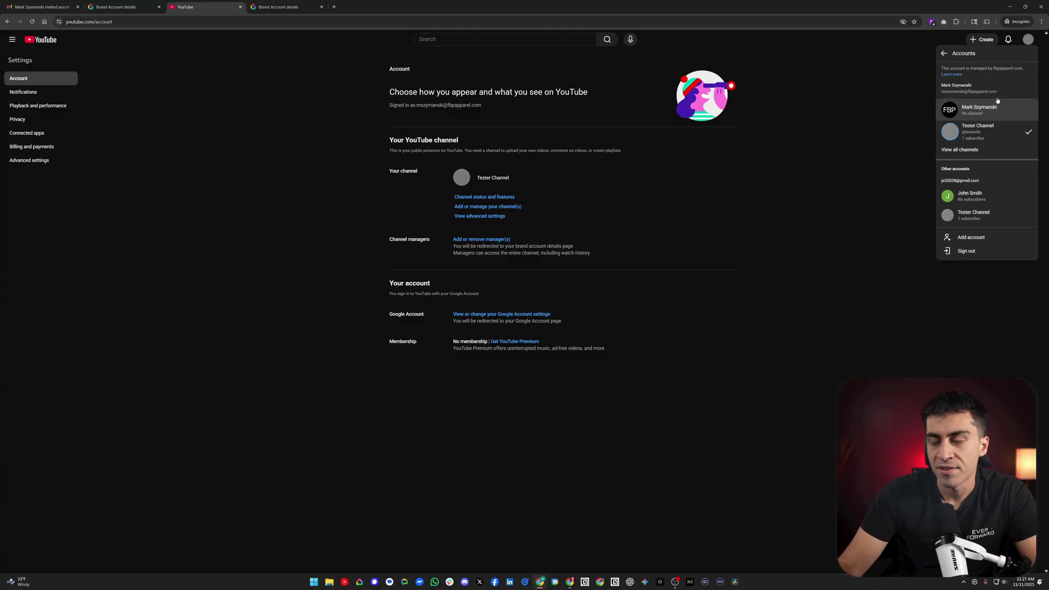
pyautogui.moveTo(941, 86); pyautogui.dragTo(982, 90)
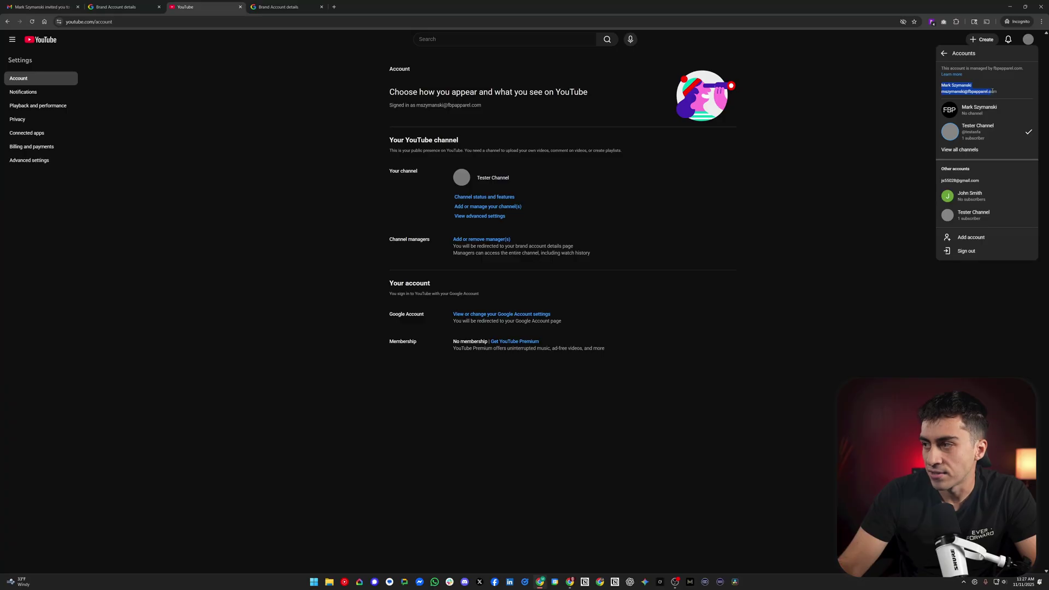
pyautogui.click(994, 91)
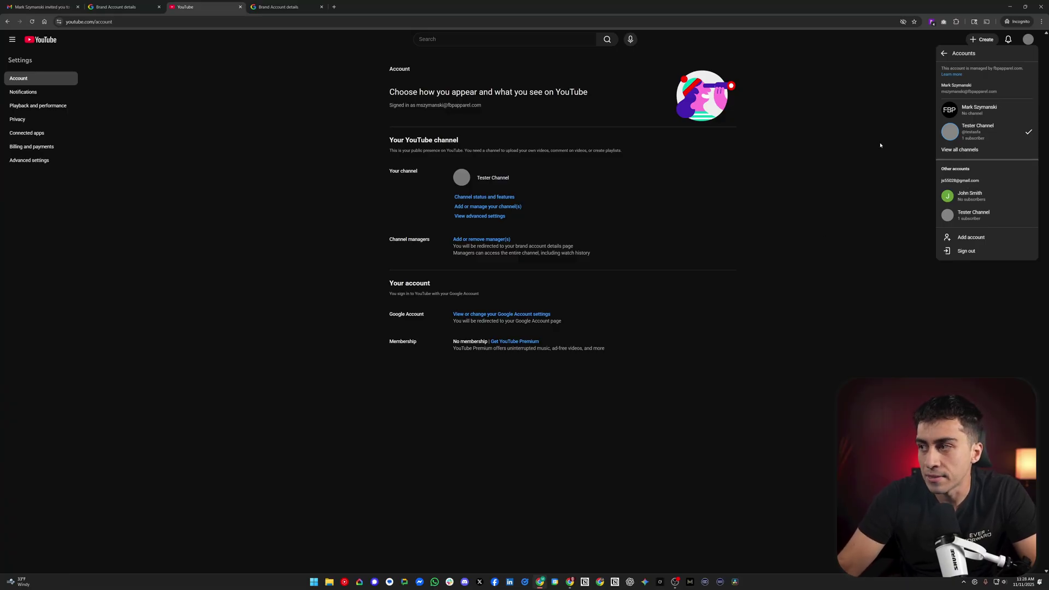
pyautogui.moveTo(996, 92); pyautogui.dragTo(940, 98)
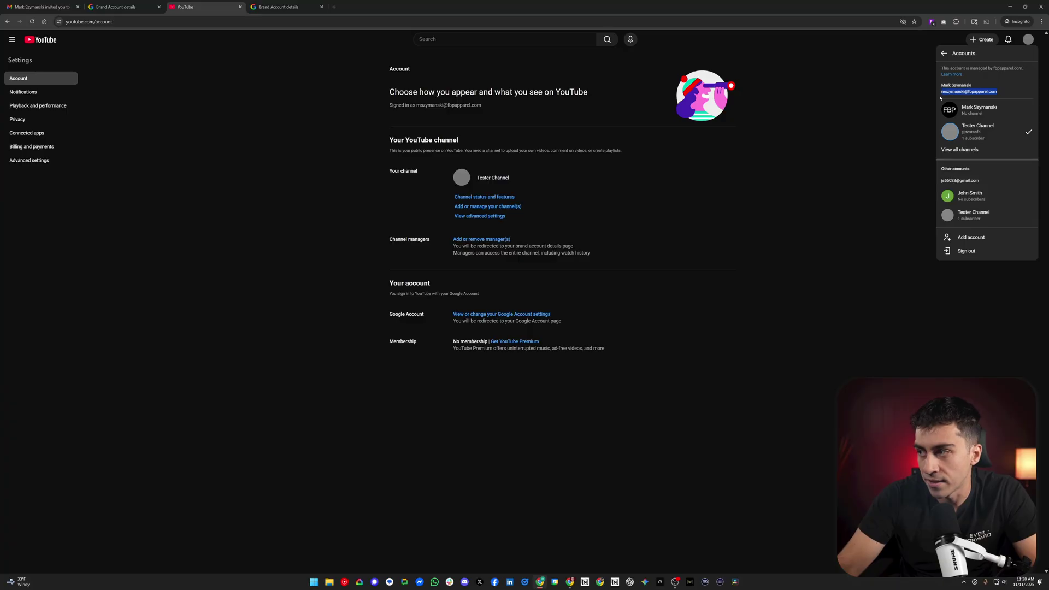
pyautogui.click(949, 94)
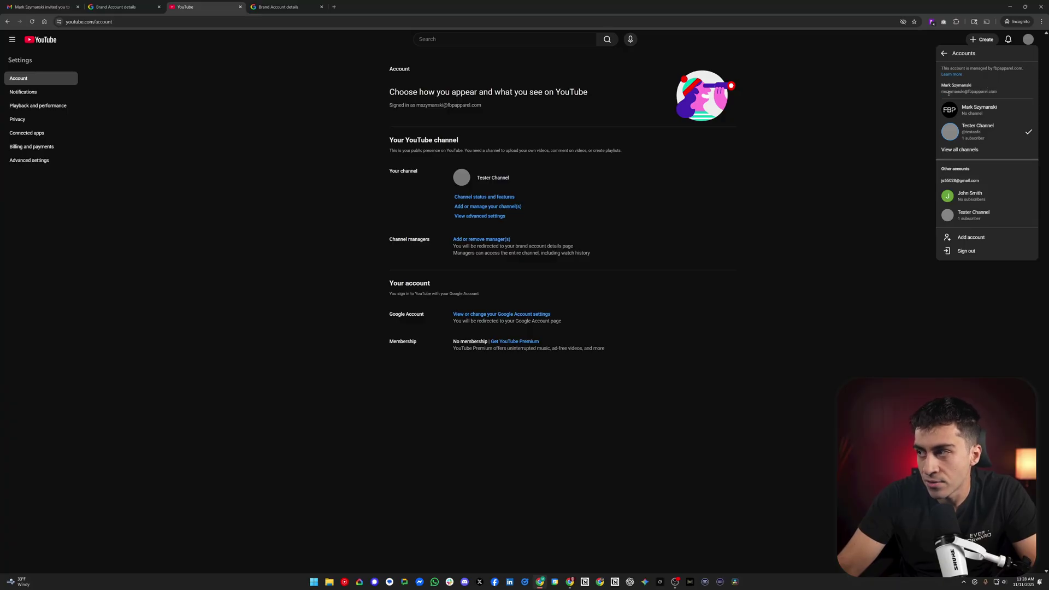
pyautogui.moveTo(1000, 93); pyautogui.dragTo(946, 92)
pyautogui.click(943, 93)
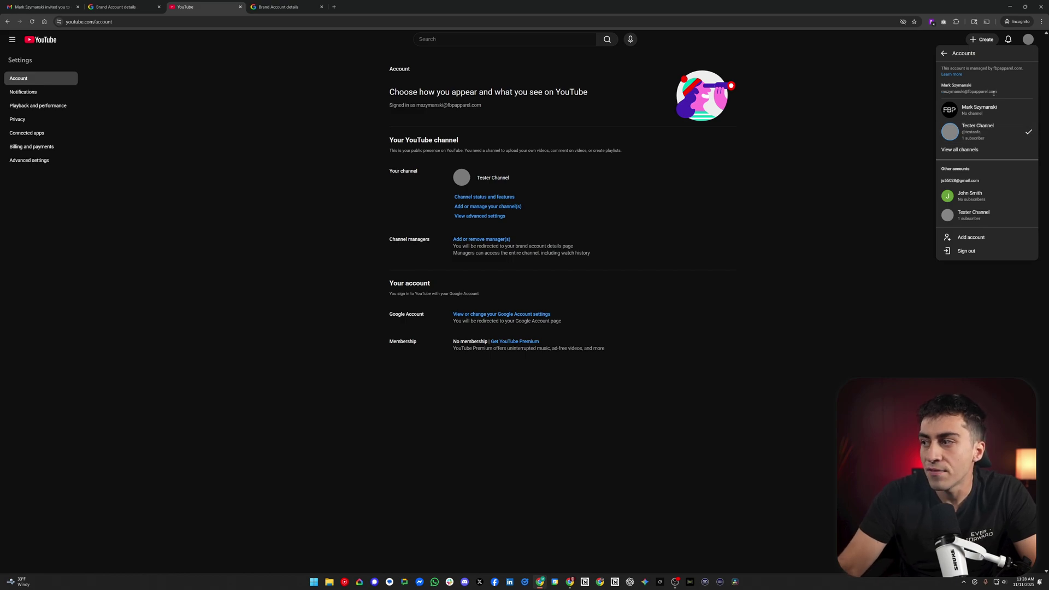
pyautogui.moveTo(998, 93); pyautogui.dragTo(976, 92)
pyautogui.click(970, 91)
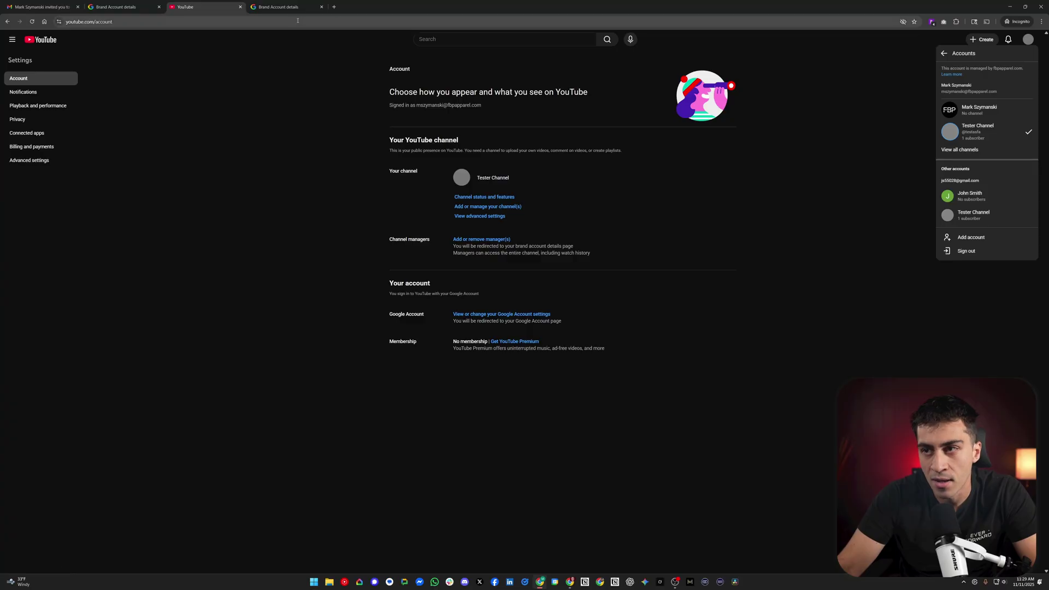
# Return to the brand account permissions of Another Tester Channel and try to transfer primary ownership to the newly added owner.
pyautogui.click(285, 9)
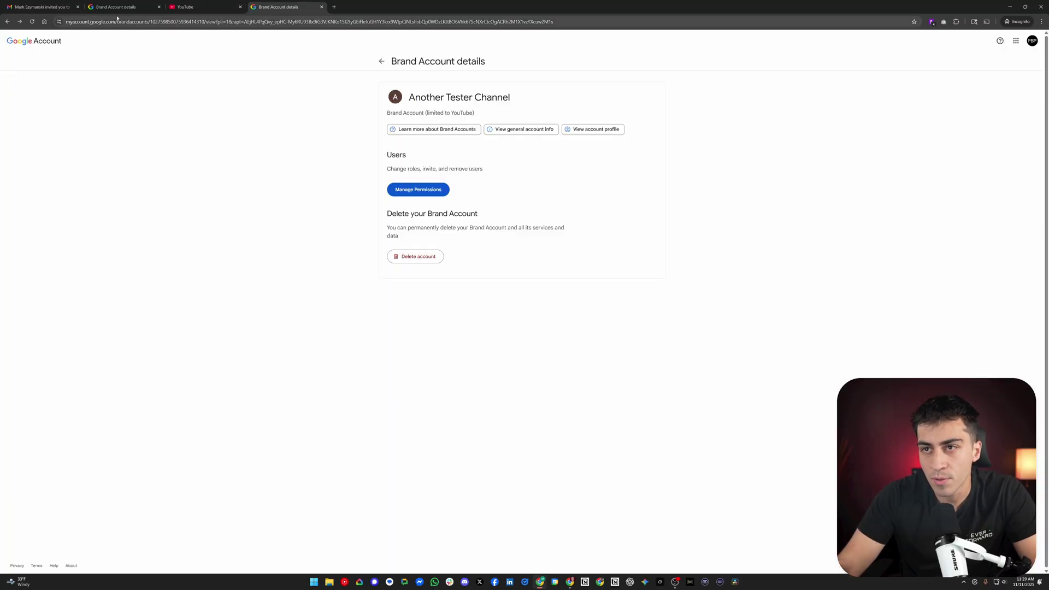
pyautogui.hotkey('ctrl', '2')
pyautogui.click(493, 302)
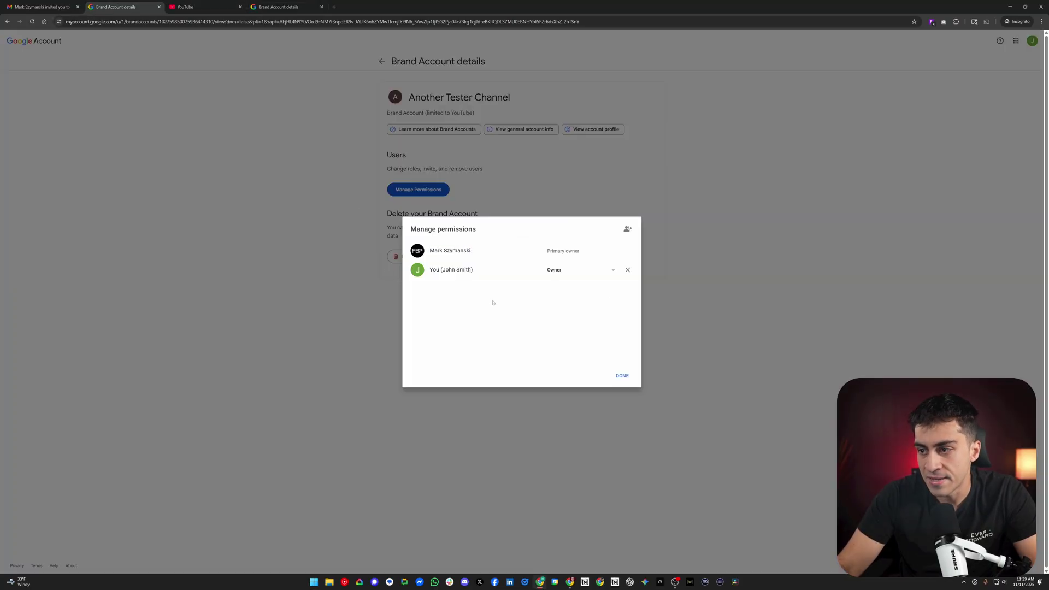
pyautogui.moveTo(430, 273); pyautogui.dragTo(464, 272)
pyautogui.click(559, 278)
pyautogui.click(557, 257)
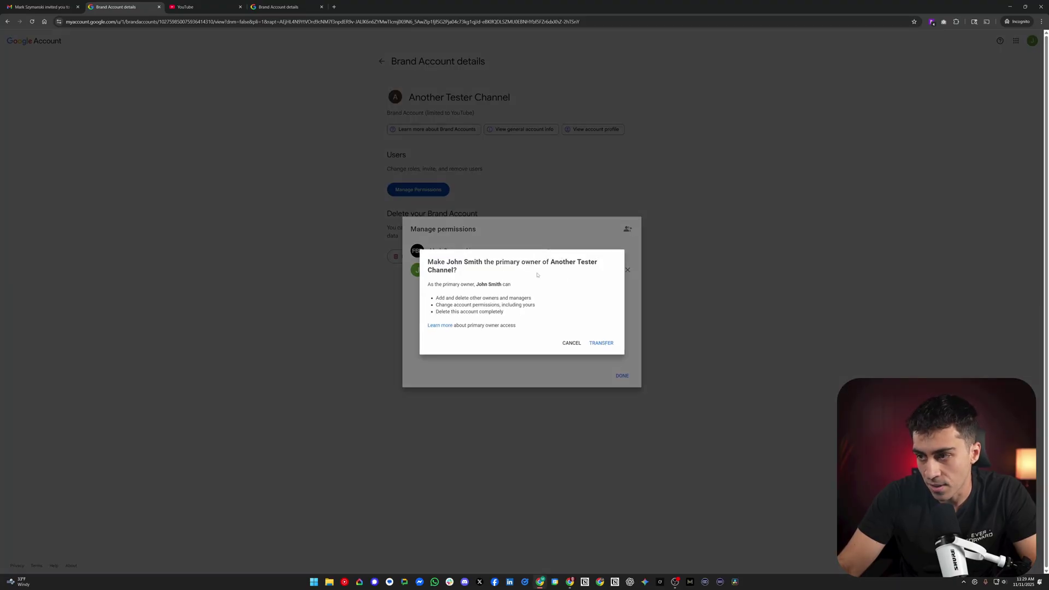
pyautogui.click(604, 344)
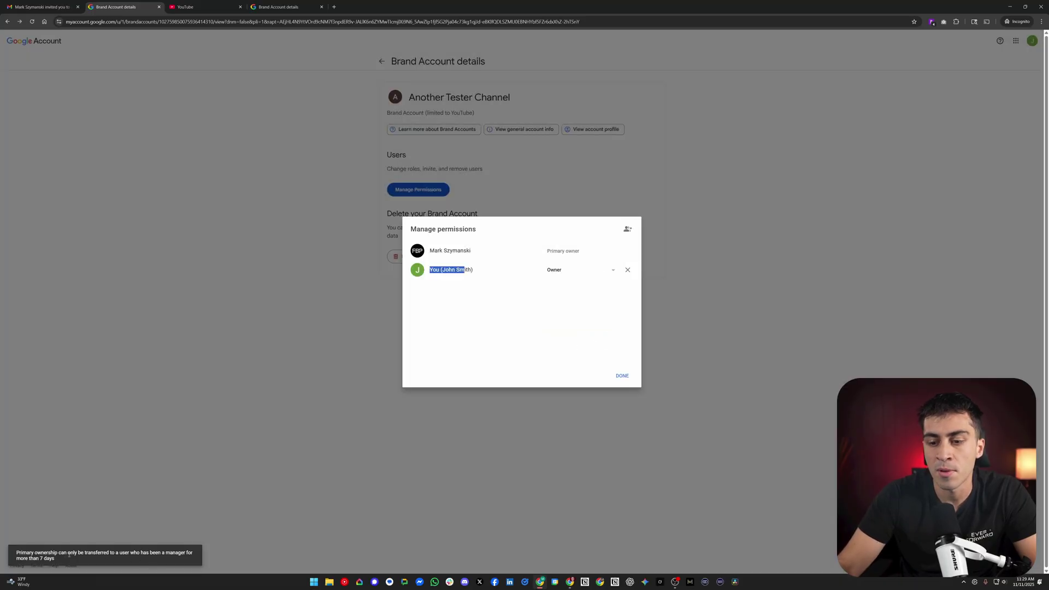
pyautogui.click(470, 320)
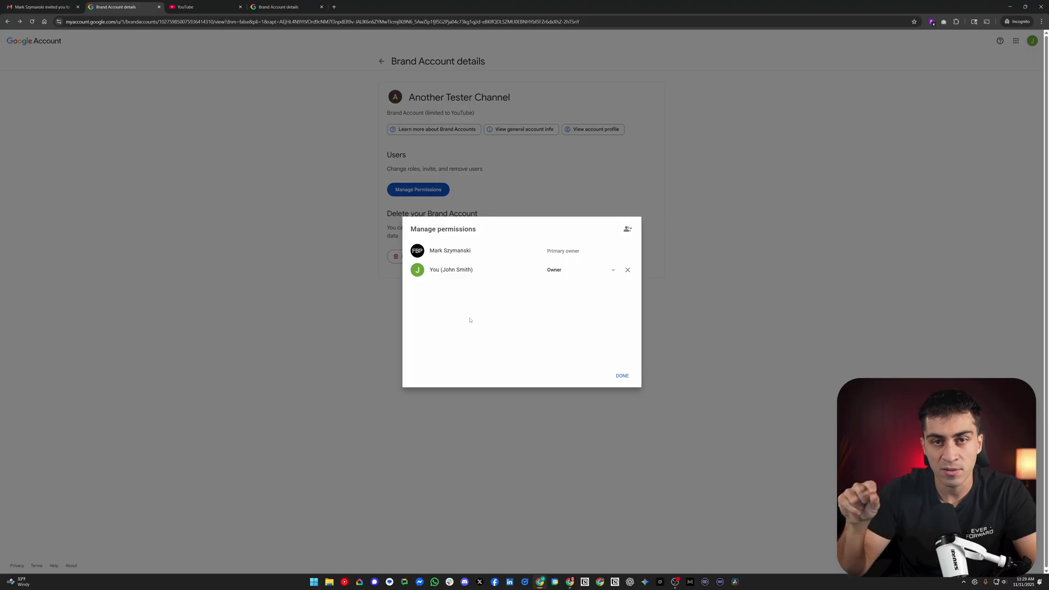
pyautogui.click(567, 273)
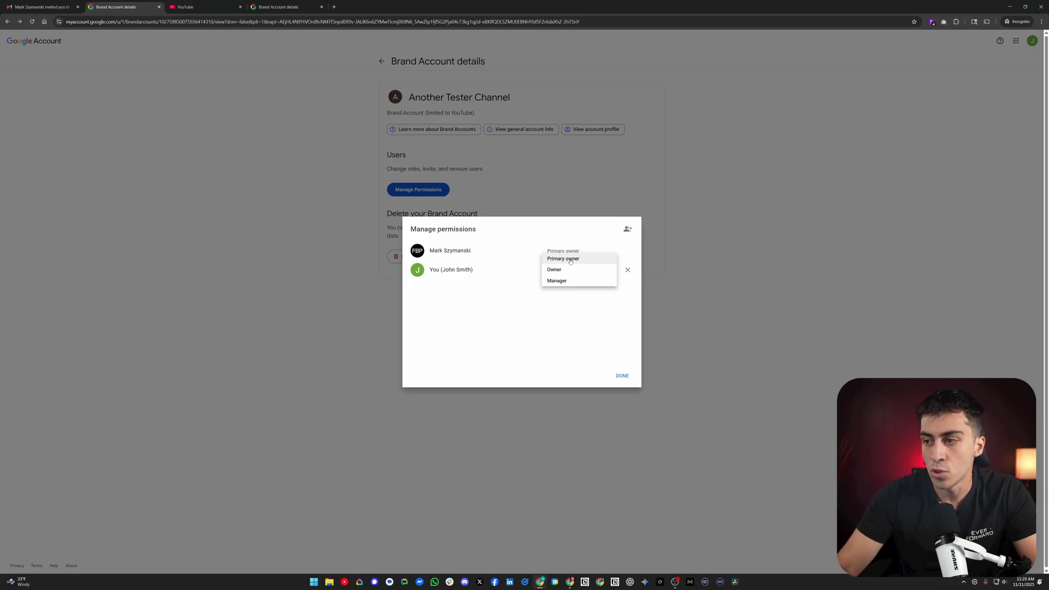
pyautogui.click(570, 260)
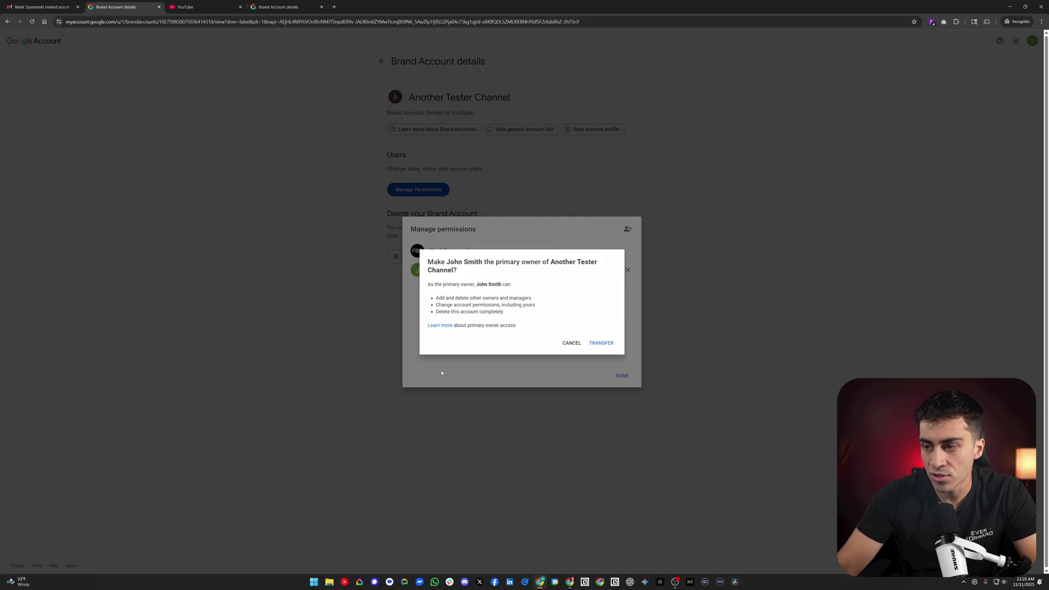
pyautogui.click(568, 346)
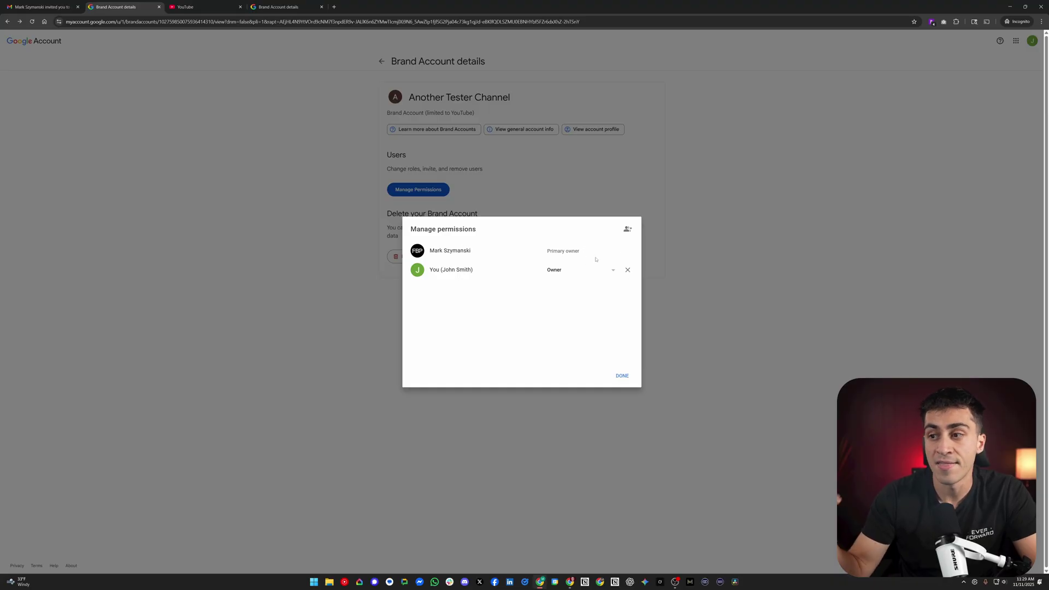
# Search the web for "google takeout" in a new tab, open Google Takeout and look through its exportable products, including YouTube and YouTube Music.
pyautogui.click(207, 8)
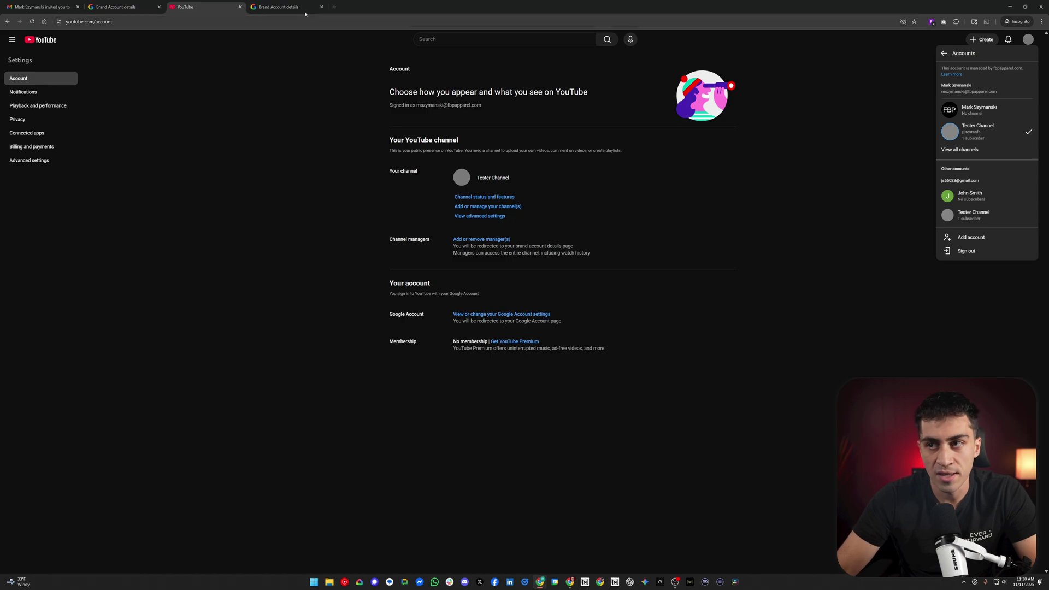
pyautogui.click(334, 7)
pyautogui.write('google')
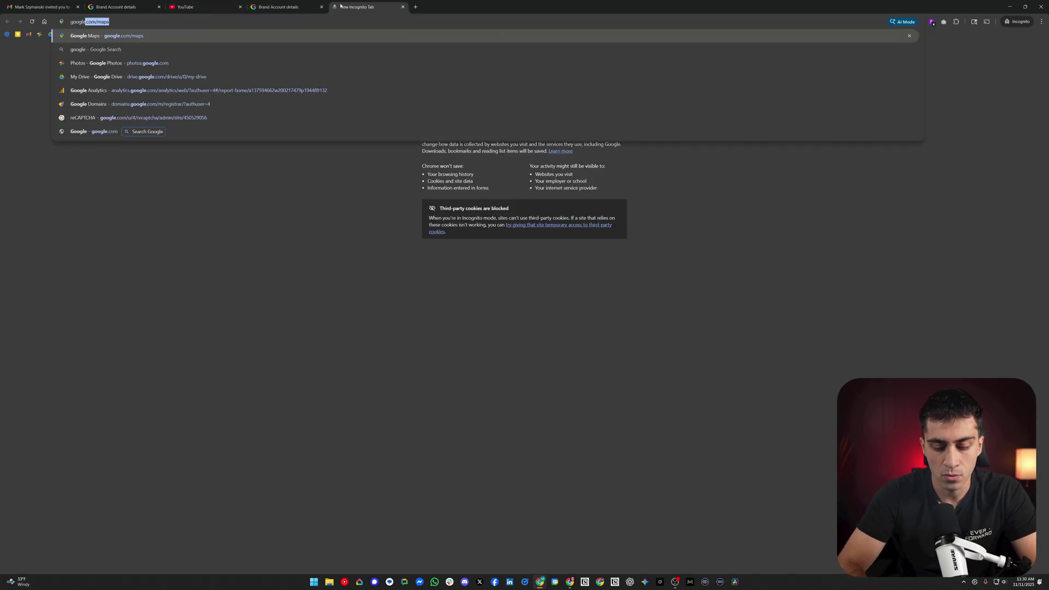
pyautogui.write(' takeout')
pyautogui.press('Return')
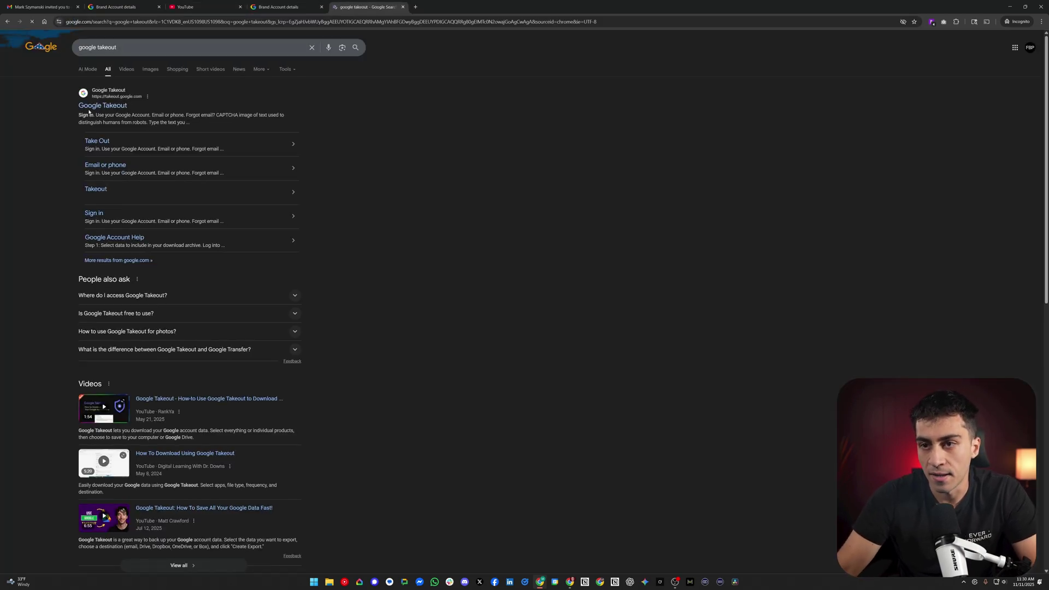
pyautogui.click(93, 107)
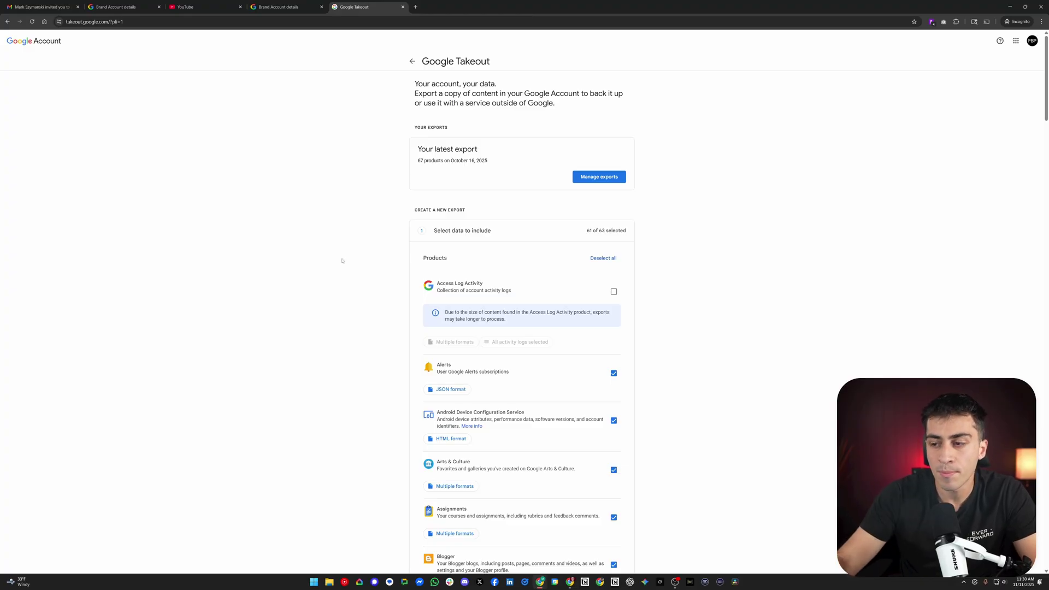
pyautogui.scroll(-4, 395, 383)
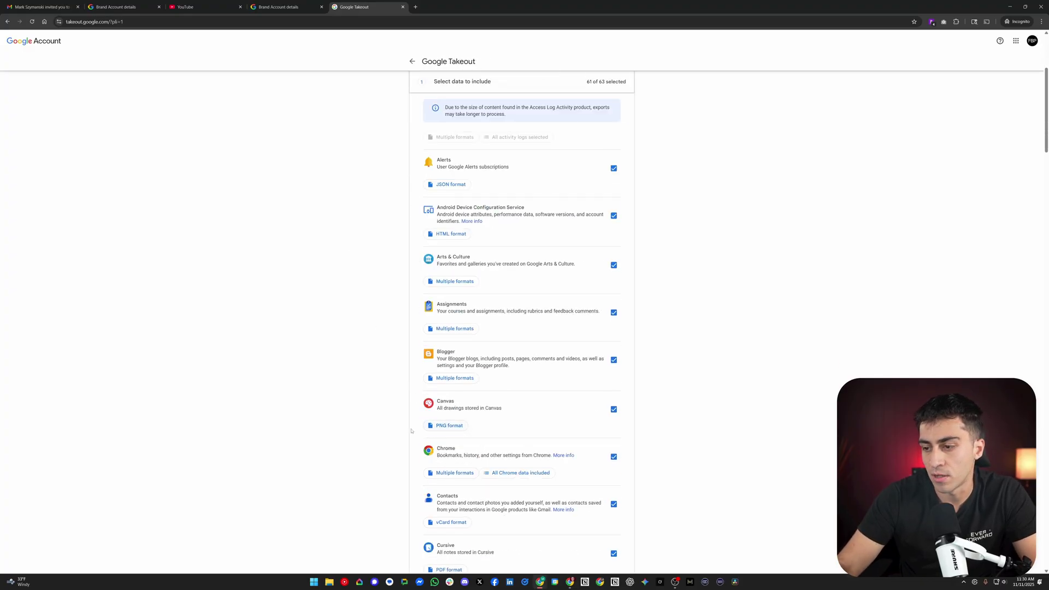
pyautogui.scroll(-20, 393, 411)
pyautogui.scroll(-2, 392, 412)
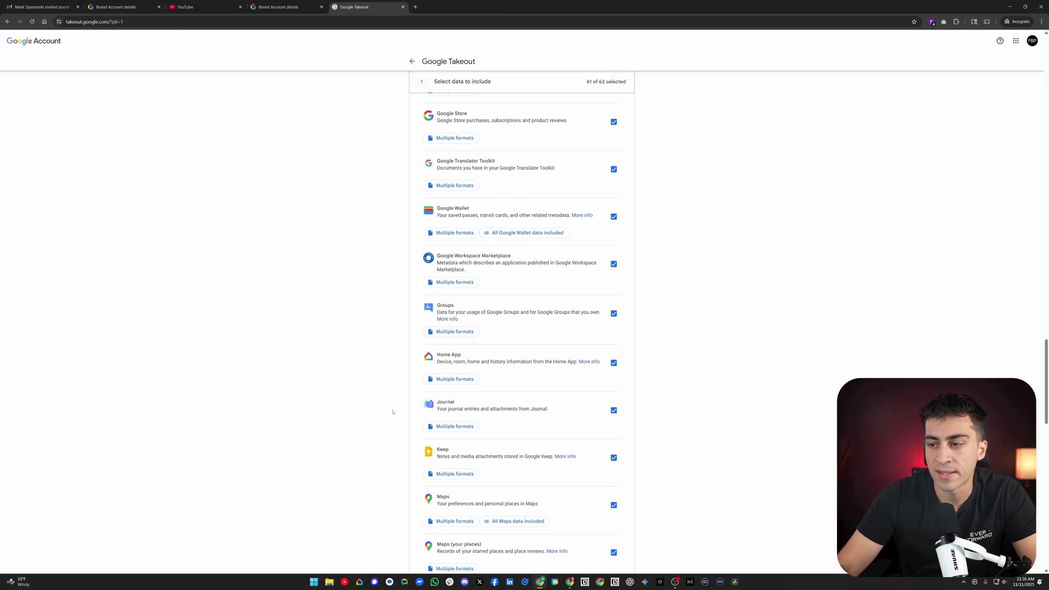
pyautogui.scroll(-15, 392, 411)
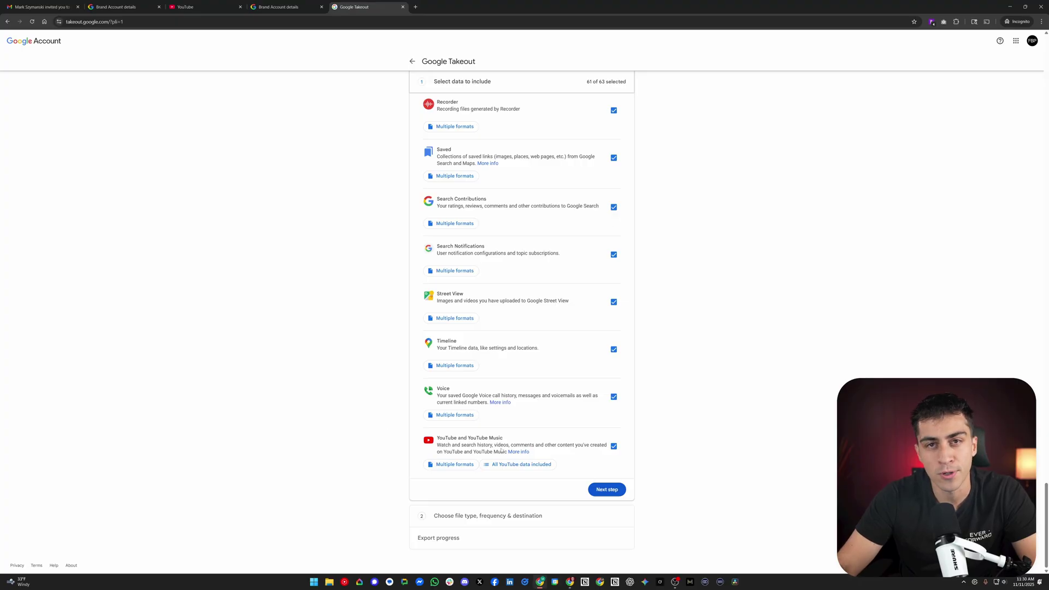
pyautogui.scroll(20, 293, 351)
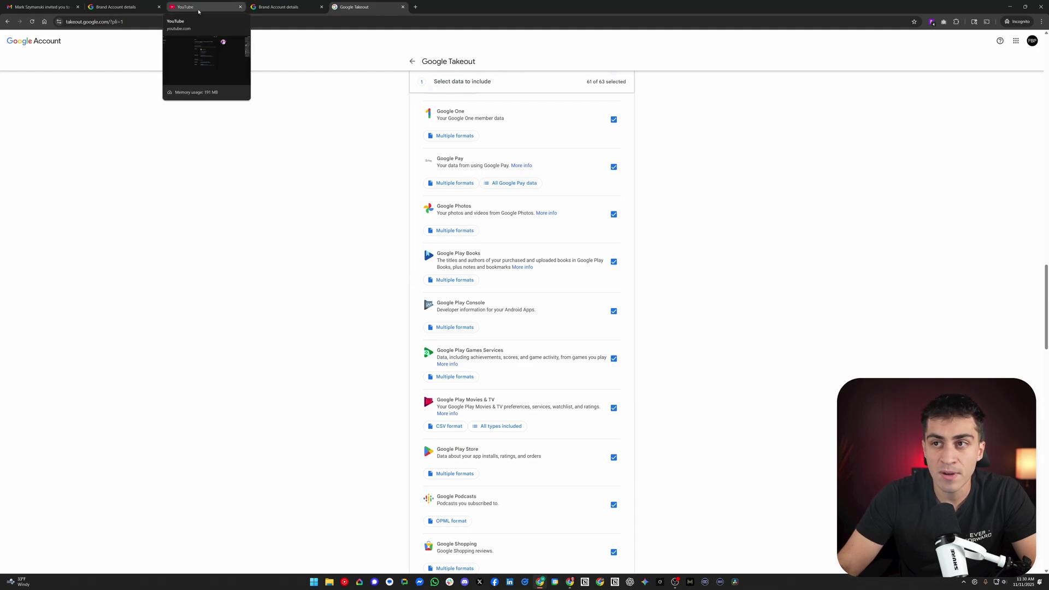
# Return to YouTube and locate the Move channel option in the advanced settings of Tester Channel.
pyautogui.click(198, 8)
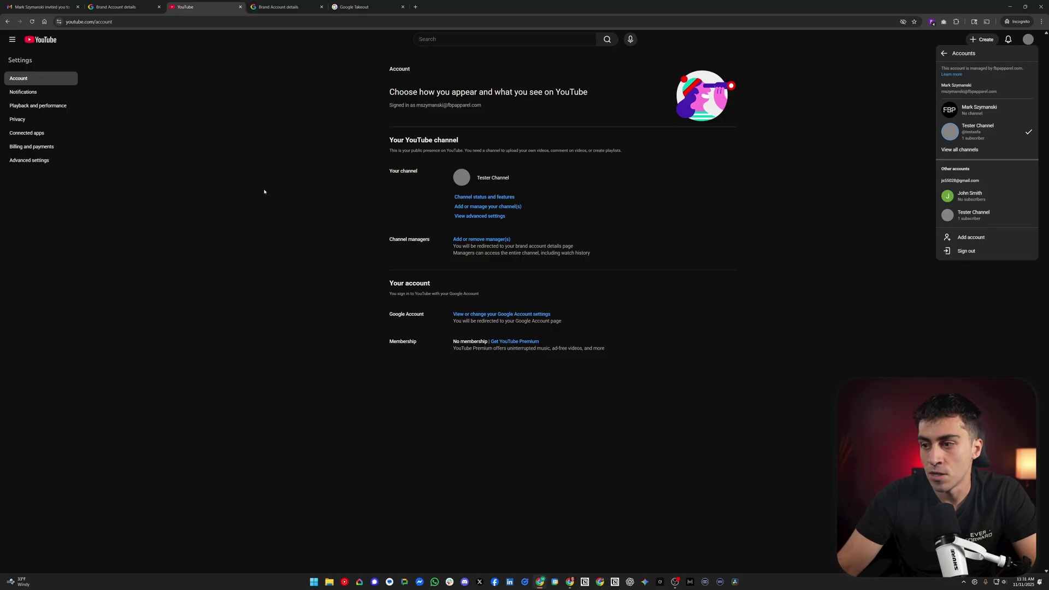
pyautogui.click(43, 162)
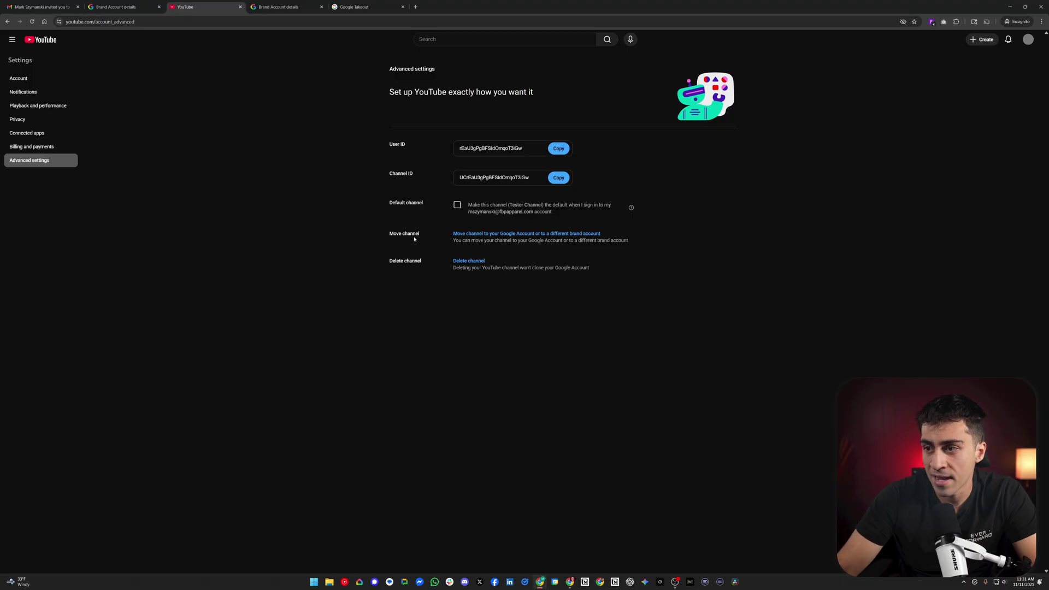
pyautogui.tripleClick(394, 234)
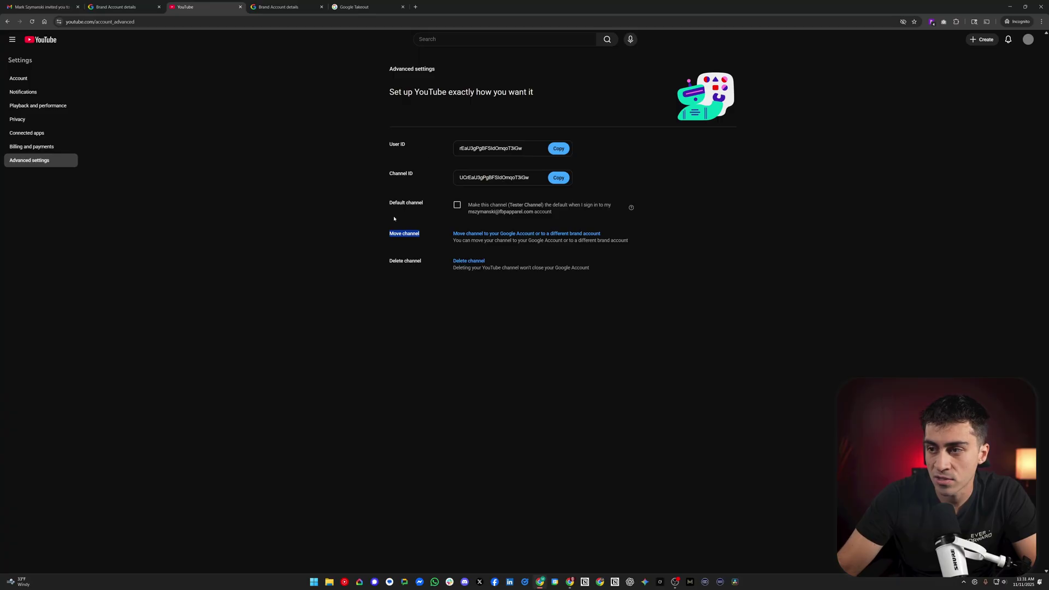
pyautogui.click(410, 234)
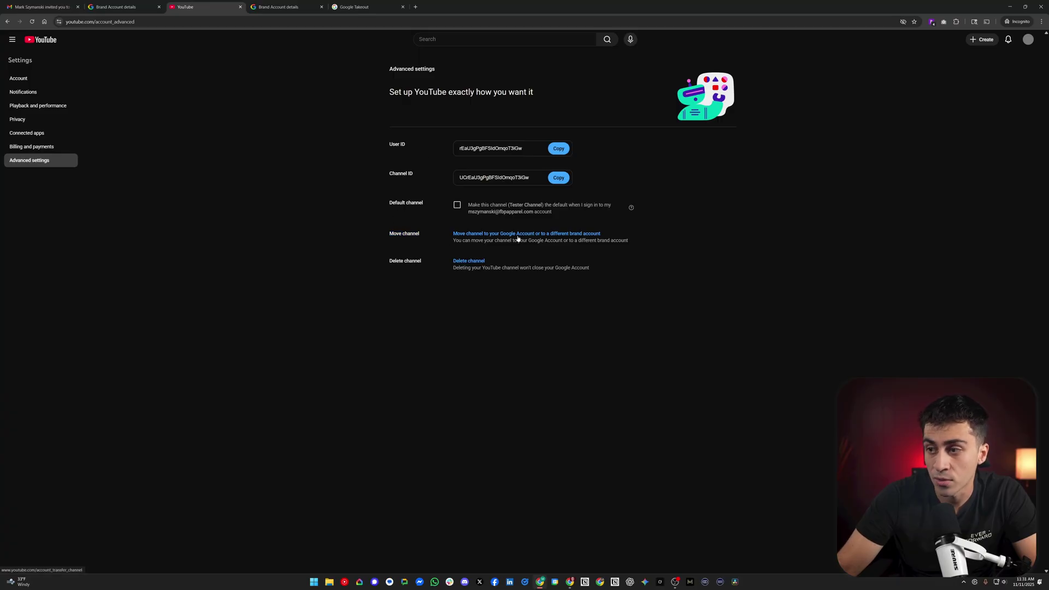